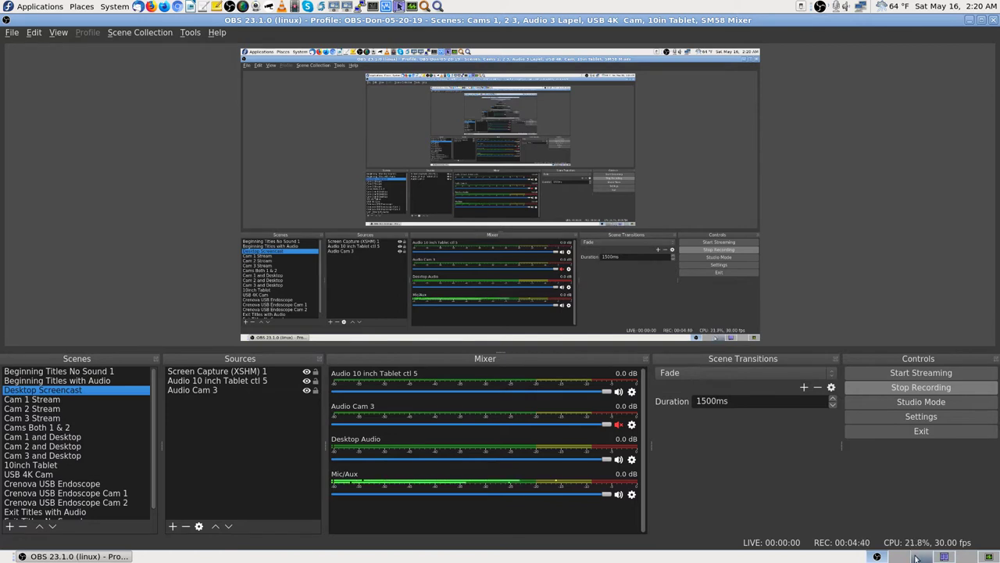
# Step: Switch to the empty desktop workspace and open the system Control Center in a maximized window
pyautogui.click(968, 557)
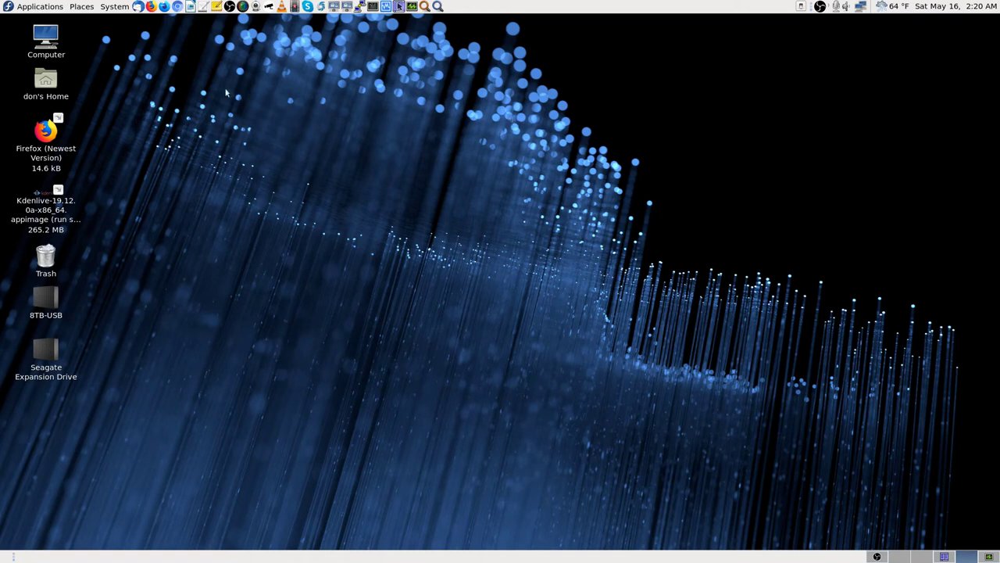
pyautogui.click(115, 8)
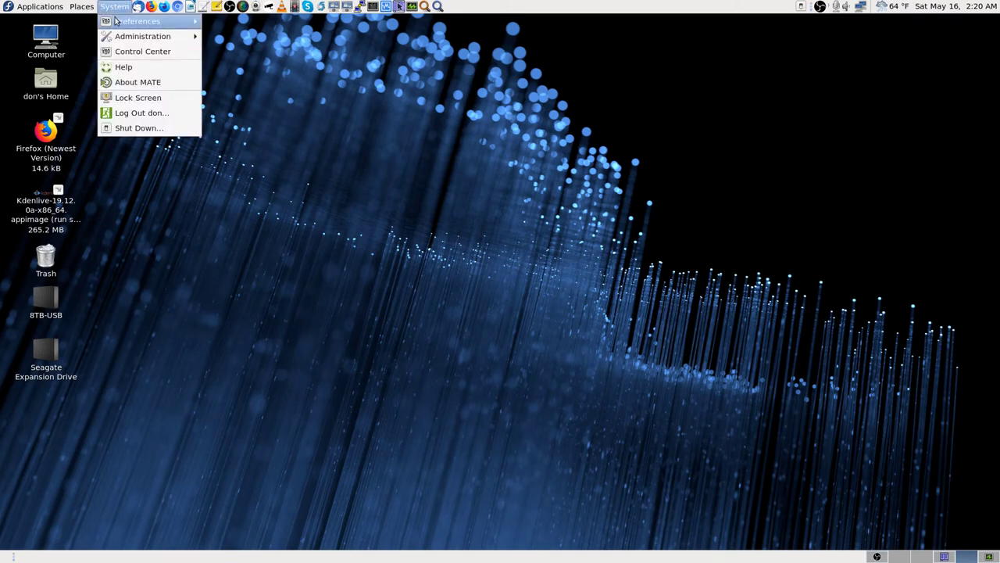
pyautogui.moveTo(138, 26)
pyautogui.moveTo(270, 23)
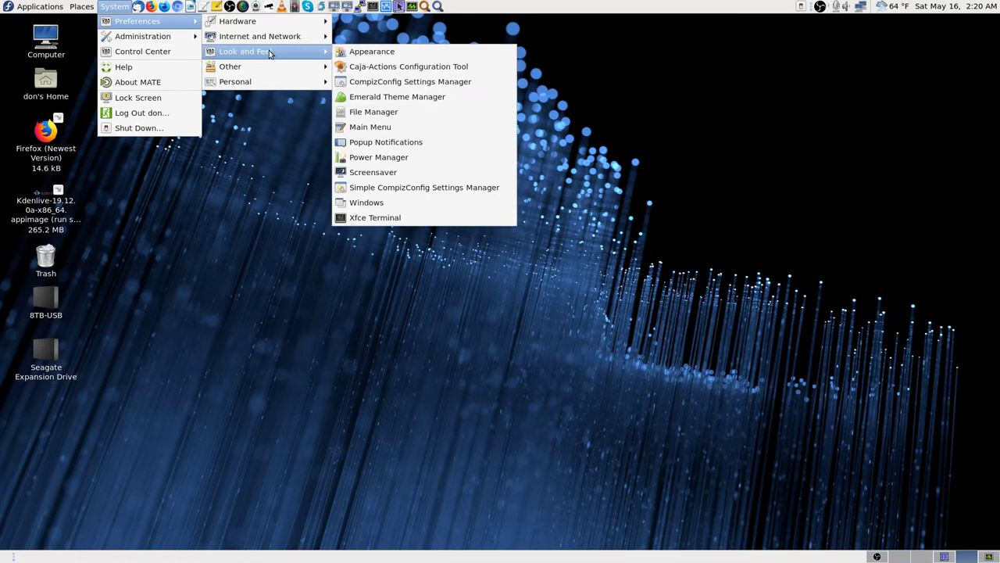
pyautogui.moveTo(270, 70)
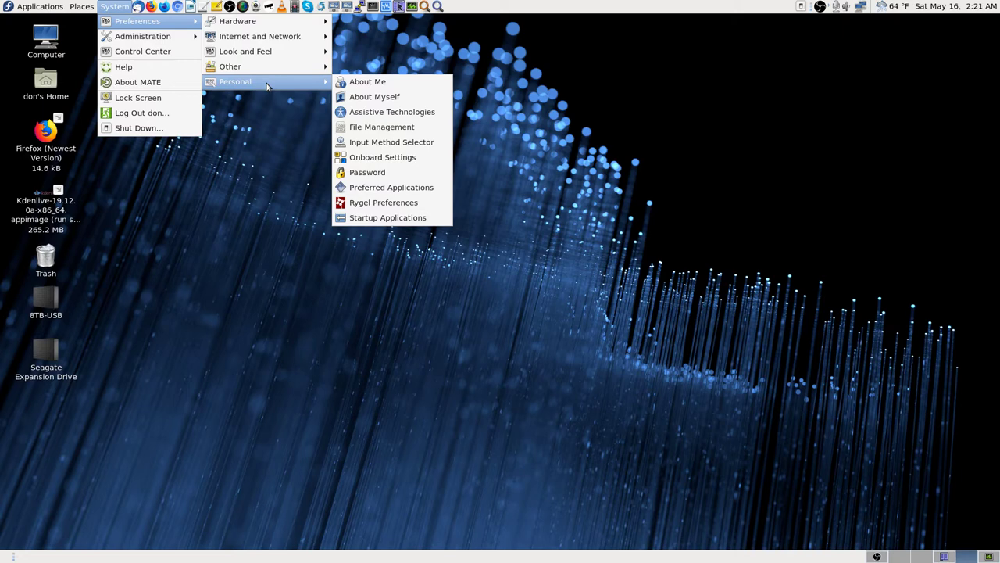
pyautogui.click(129, 53)
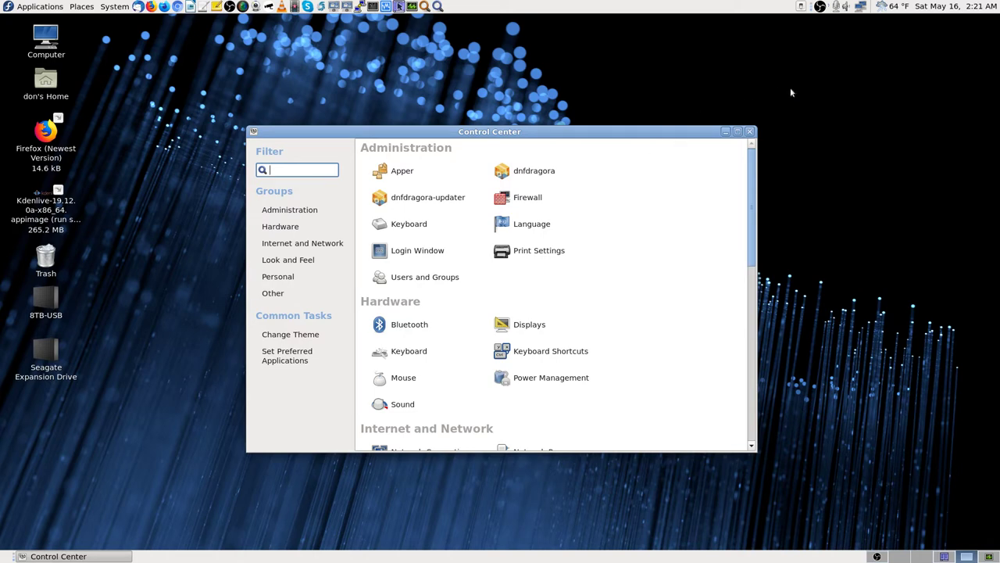
pyautogui.click(738, 132)
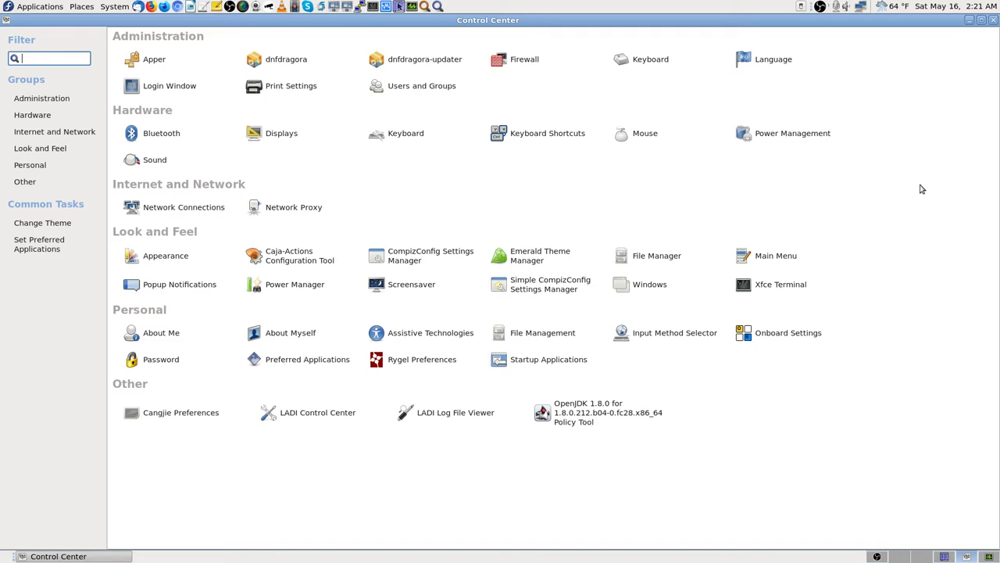
# Step: Filter the Control Center items for "usb" and clear the filter
pyautogui.write('usb')
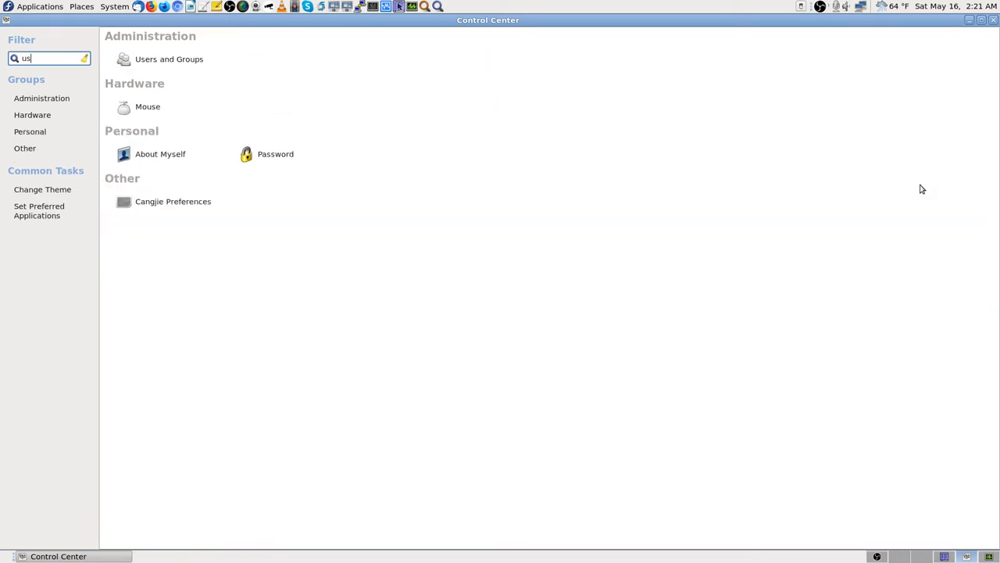
pyautogui.press('BackSpace')
pyautogui.press('BackSpace')
pyautogui.press('BackSpace')
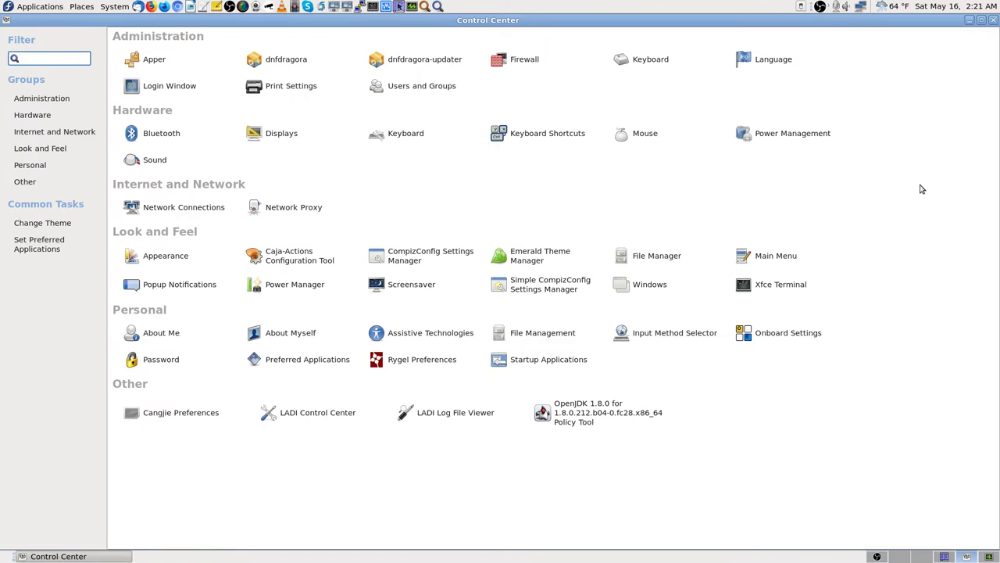
# Step: Filter the Control Center items for "hard", clear the filter and close the Control Center
pyautogui.write('hard')
pyautogui.press('BackSpace')
pyautogui.press('BackSpace')
pyautogui.press('BackSpace')
pyautogui.press('BackSpace')
pyautogui.click(993, 20)
# Step: Close the Krusader file manager in its workspace and return to the empty desktop workspace
pyautogui.click(944, 556)
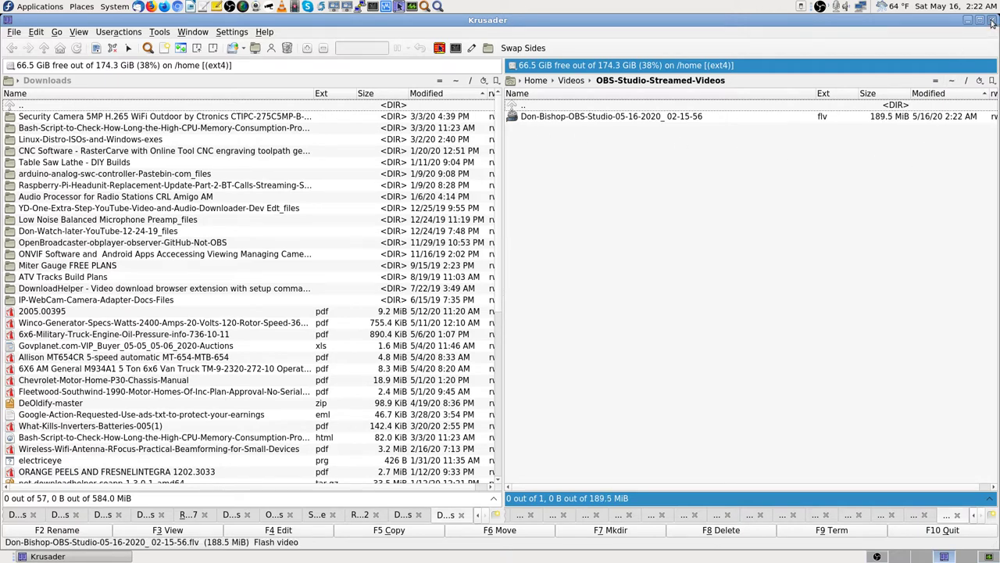
pyautogui.click(992, 21)
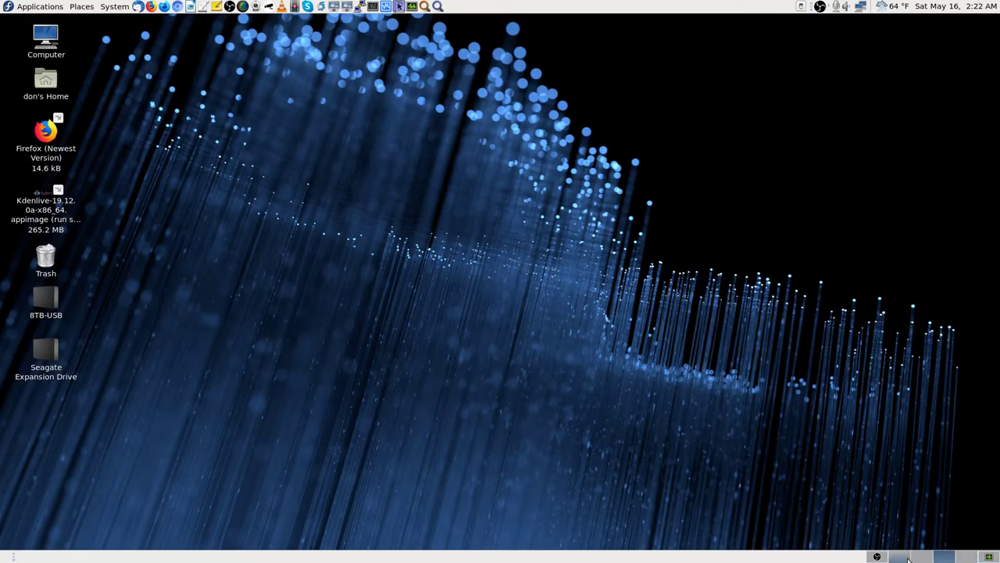
pyautogui.click(968, 557)
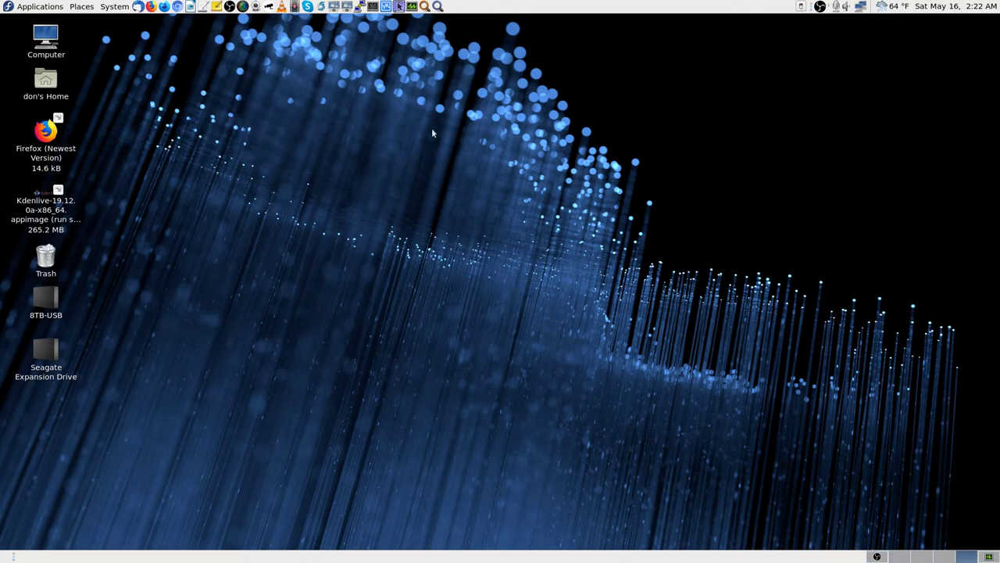
# Step: Open Application Finder, search the installed applications for "hard" and clear the search
pyautogui.click(436, 7)
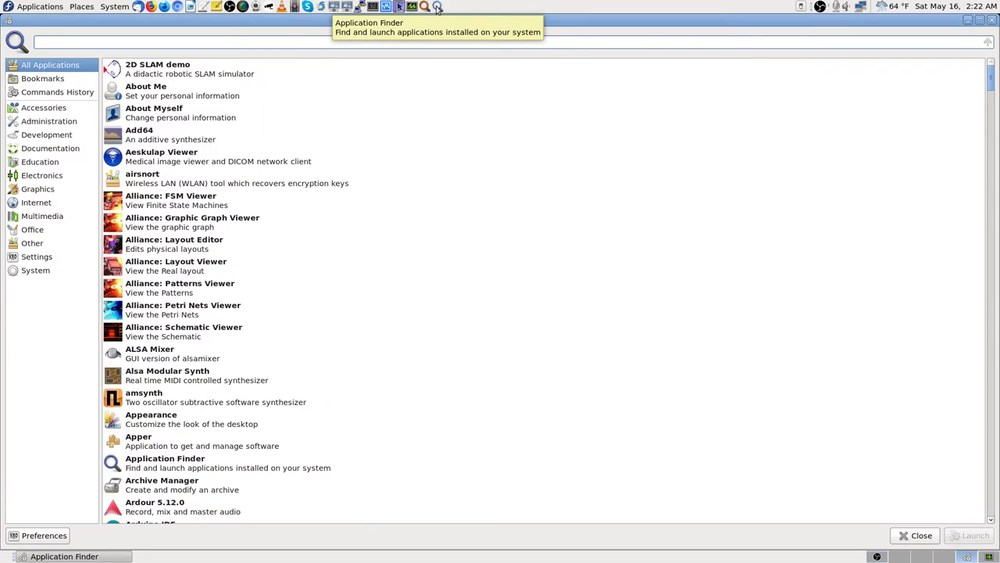
pyautogui.write('hard')
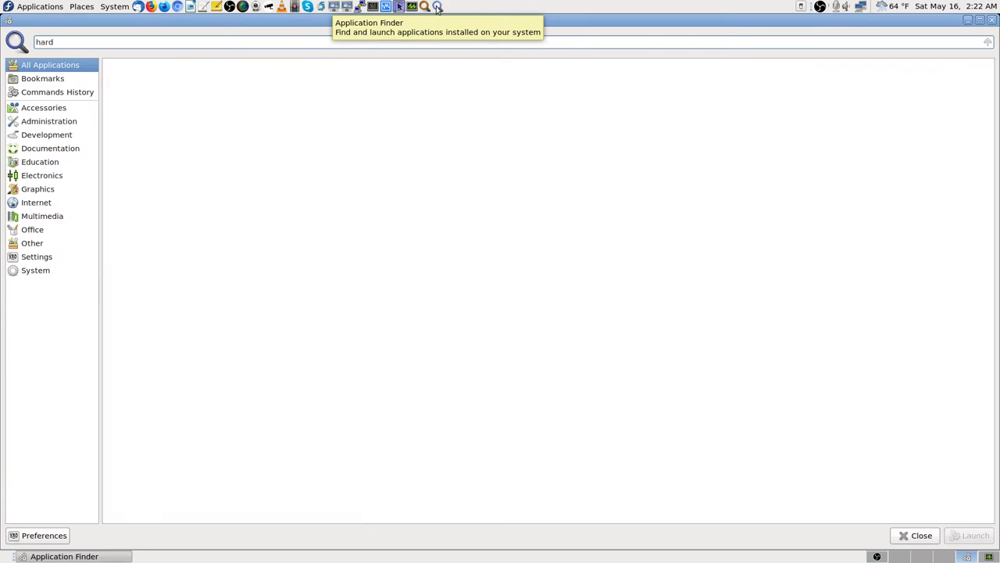
pyautogui.press('BackSpace')
pyautogui.press('BackSpace')
pyautogui.press('BackSpace')
pyautogui.press('BackSpace')
# Step: Search the installed applications for "list" and clear the search
pyautogui.write('li')
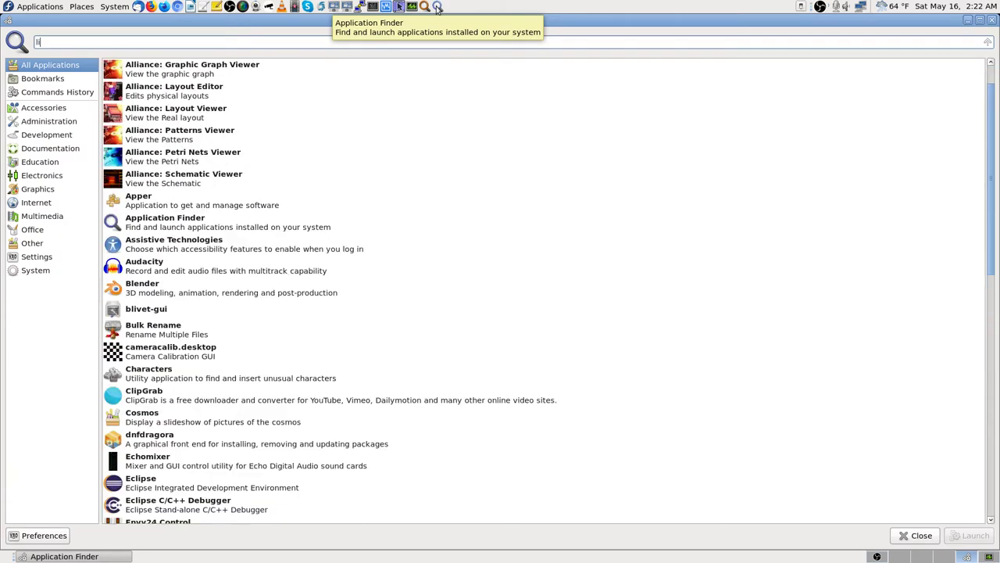
pyautogui.write('st')
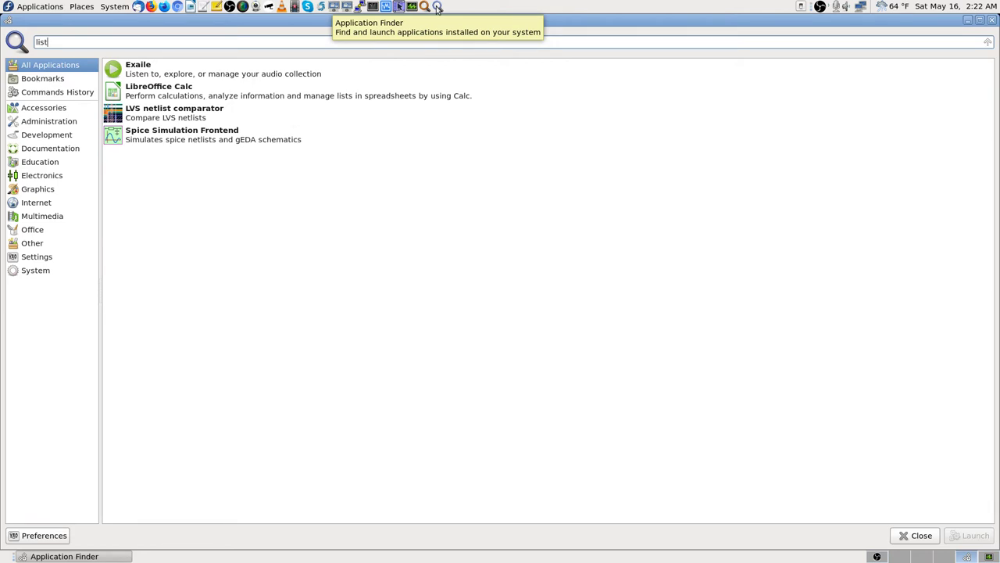
pyautogui.press('BackSpace')
pyautogui.press('BackSpace')
pyautogui.press('BackSpace')
pyautogui.press('BackSpace')
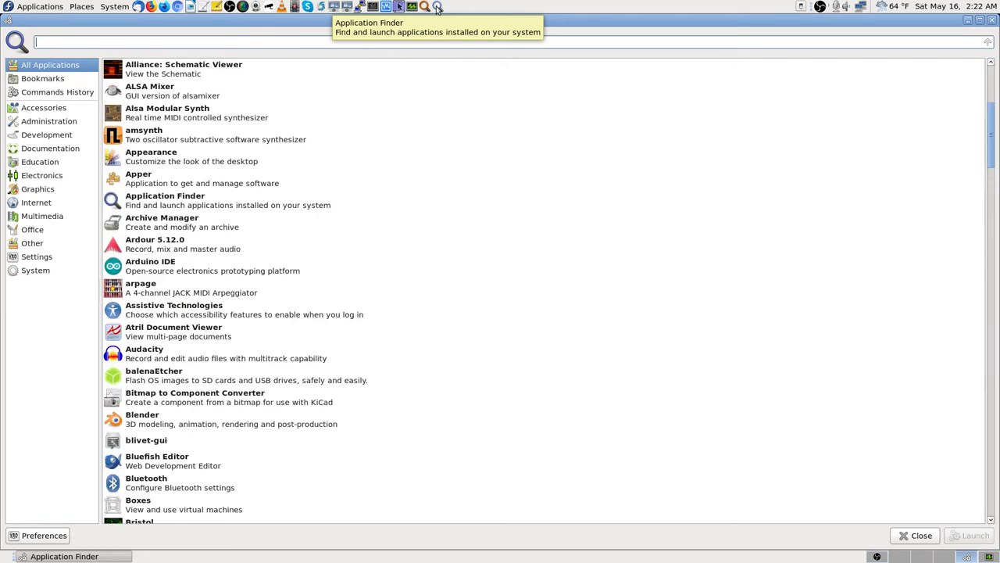
# Step: Search the installed applications for "hwl" and clear the search
pyautogui.write('hwl')
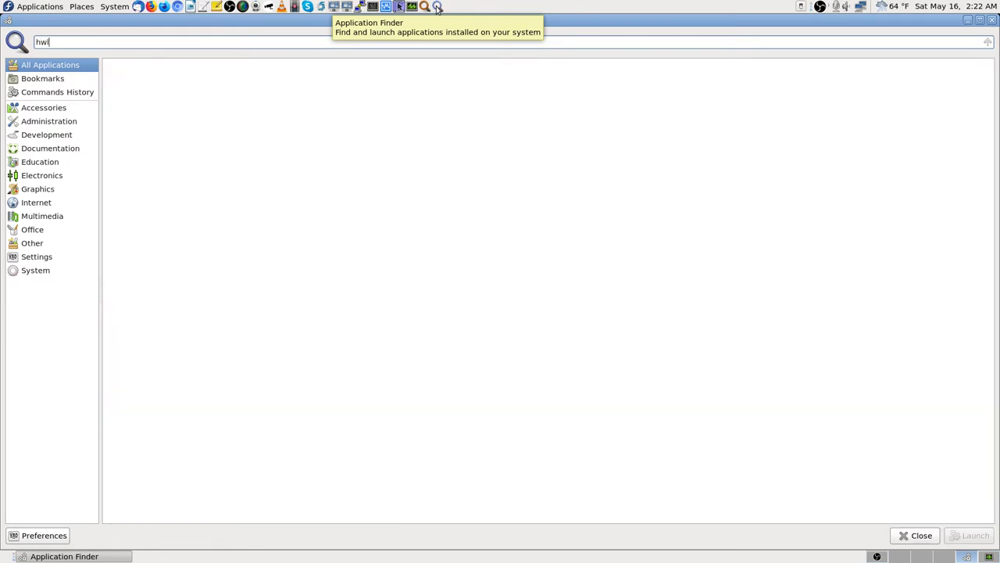
pyautogui.press('BackSpace')
pyautogui.press('BackSpace')
pyautogui.press('BackSpace')
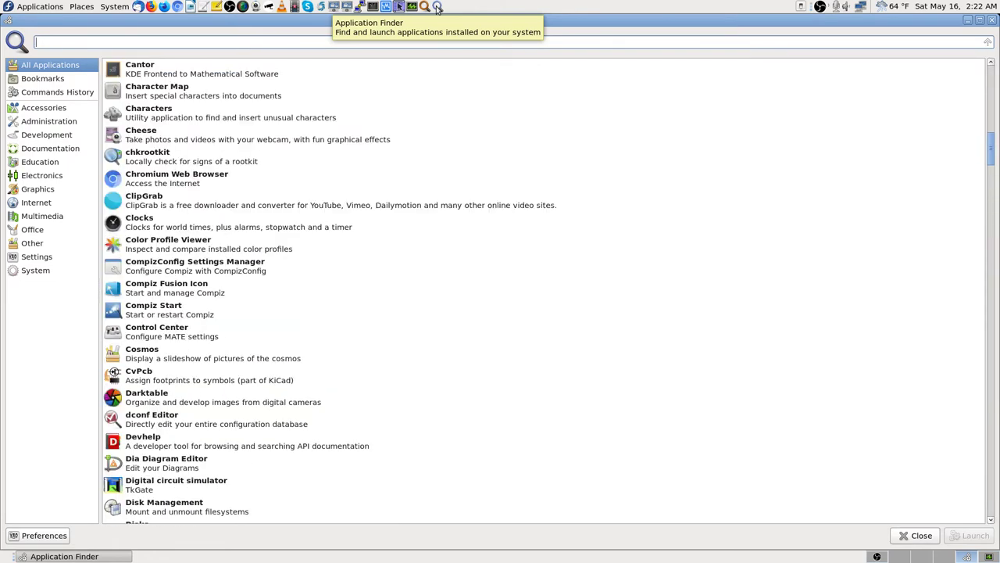
# Step: Search the installed applications for "hardwqa" and clear the search
pyautogui.write('hardwq')
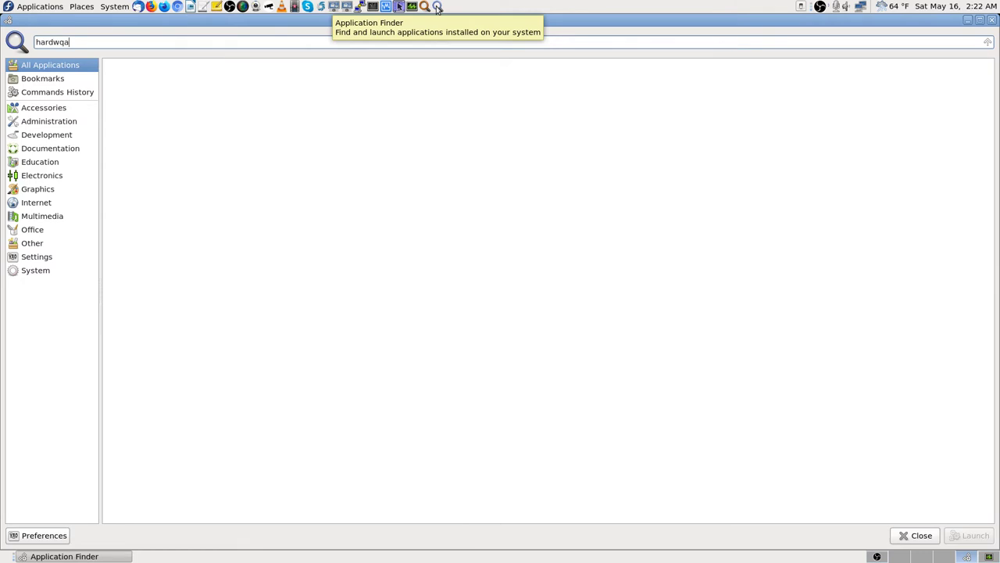
pyautogui.write('a')
pyautogui.press('BackSpace')
pyautogui.press('BackSpace')
pyautogui.press('BackSpace')
pyautogui.press('BackSpace')
pyautogui.press('BackSpace')
pyautogui.press('BackSpace')
# Step: Repeat the application search for "list" and empty the search field again
pyautogui.write('l')
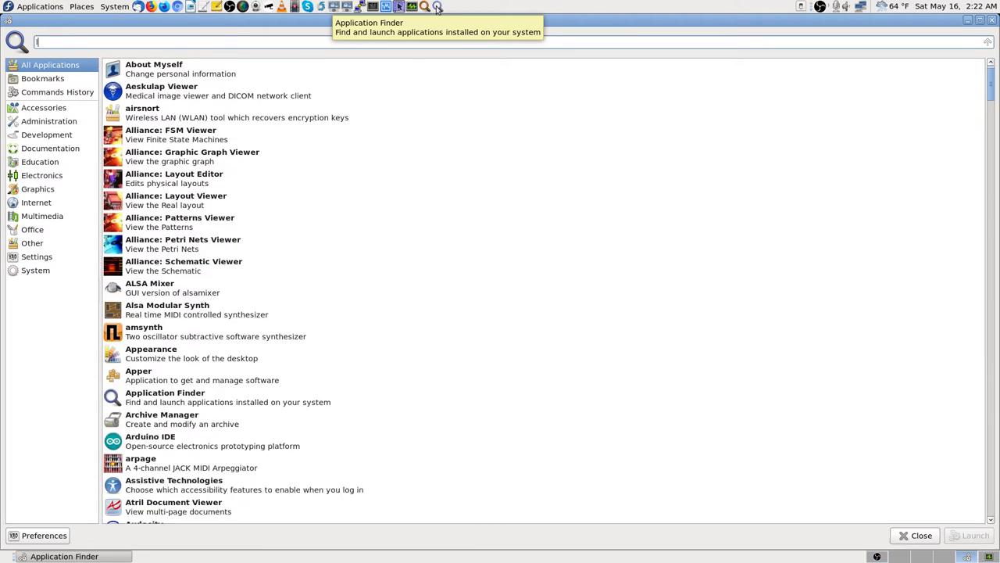
pyautogui.write('st')
pyautogui.press('BackSpace')
pyautogui.press('BackSpace')
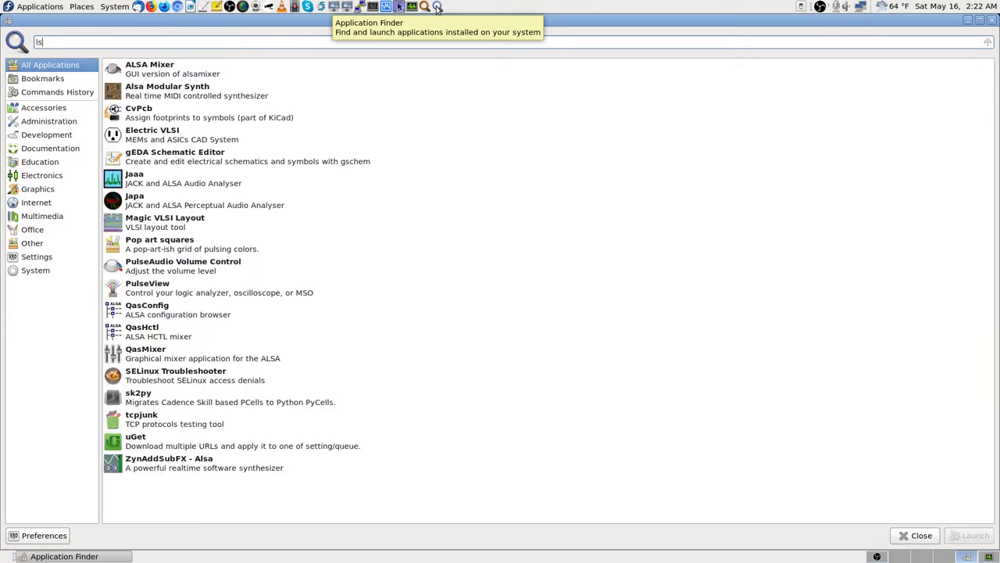
pyautogui.write('ist')
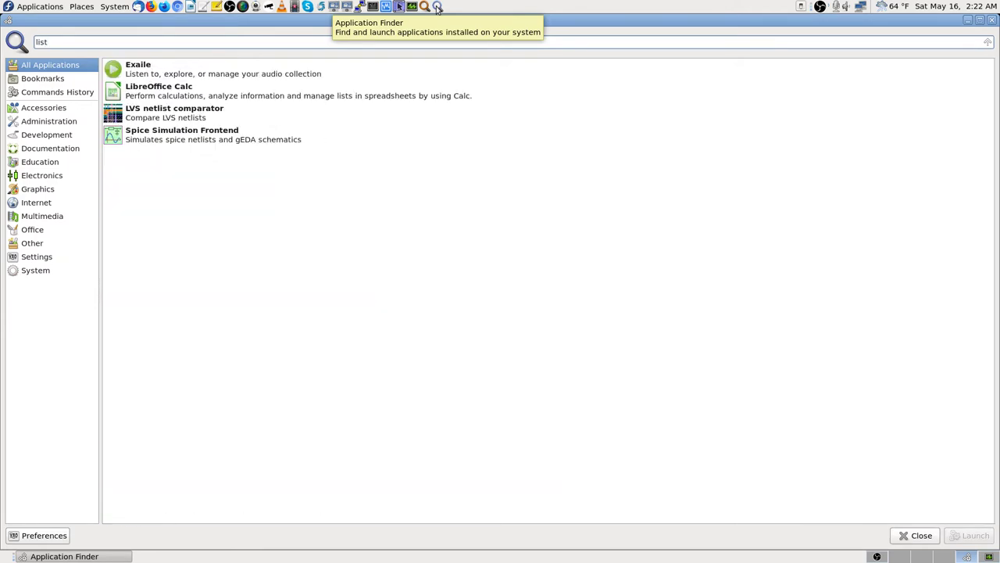
pyautogui.press('BackSpace')
pyautogui.press('BackSpace')
pyautogui.press('BackSpace')
pyautogui.press('BackSpace')
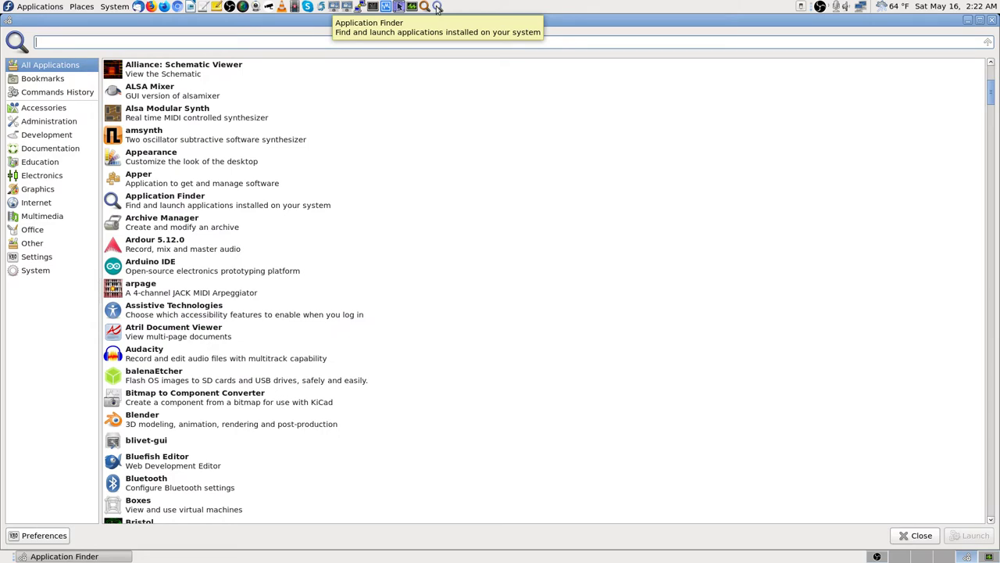
# Step: Search the installed applications for names containing "har" and clear the search
pyautogui.write('fea')
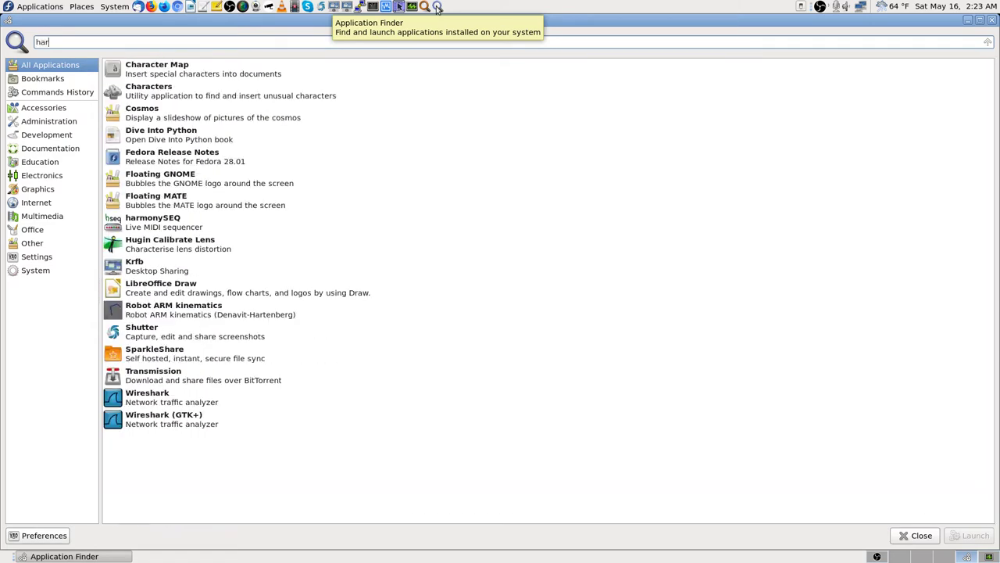
pyautogui.write('tu')
pyautogui.press('BackSpace')
pyautogui.press('BackSpace')
pyautogui.press('BackSpace')
pyautogui.press('BackSpace')
pyautogui.press('BackSpace')
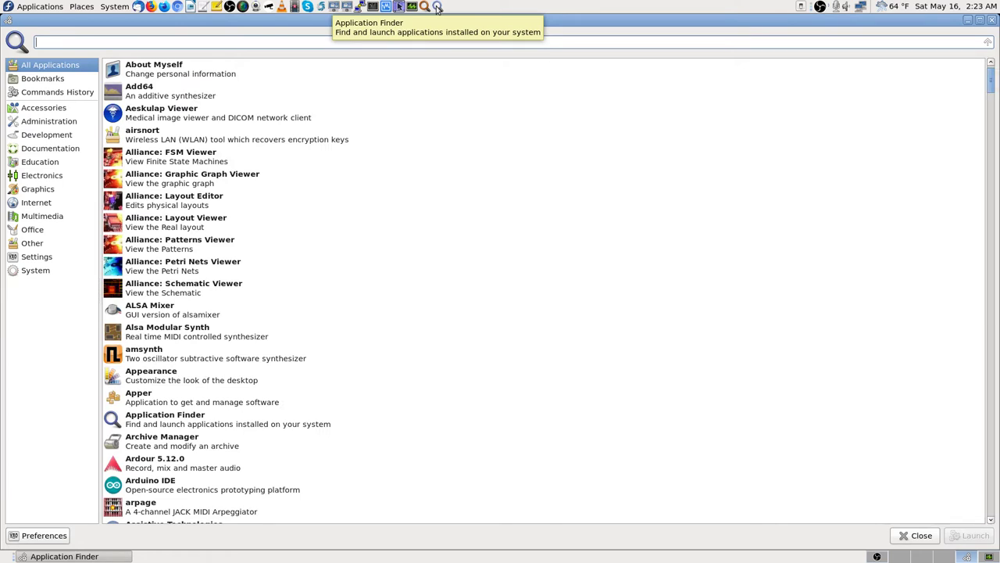
# Step: Repeat the application search for "hwl", clear it and close Application Finder
pyautogui.write('h')
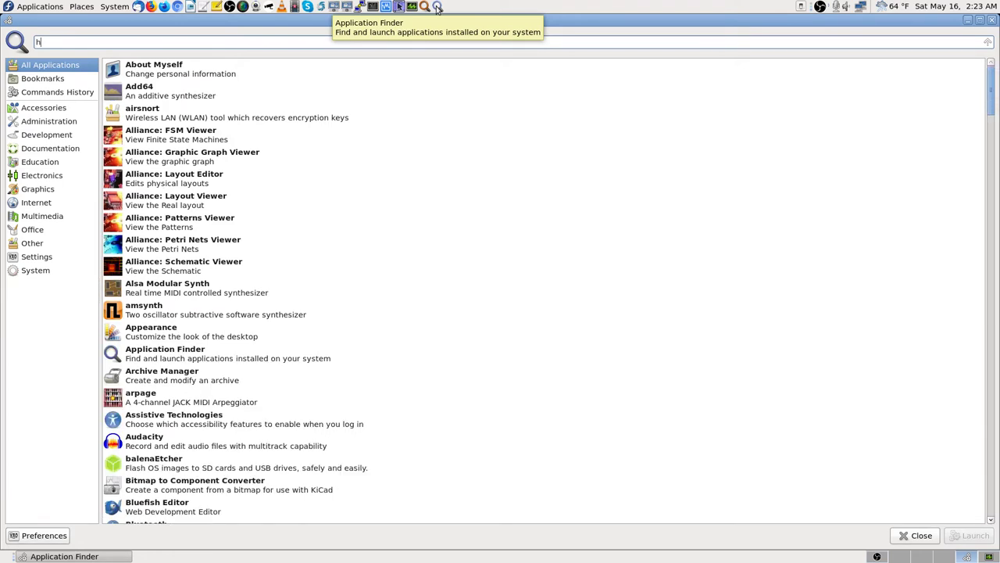
pyautogui.write('wl')
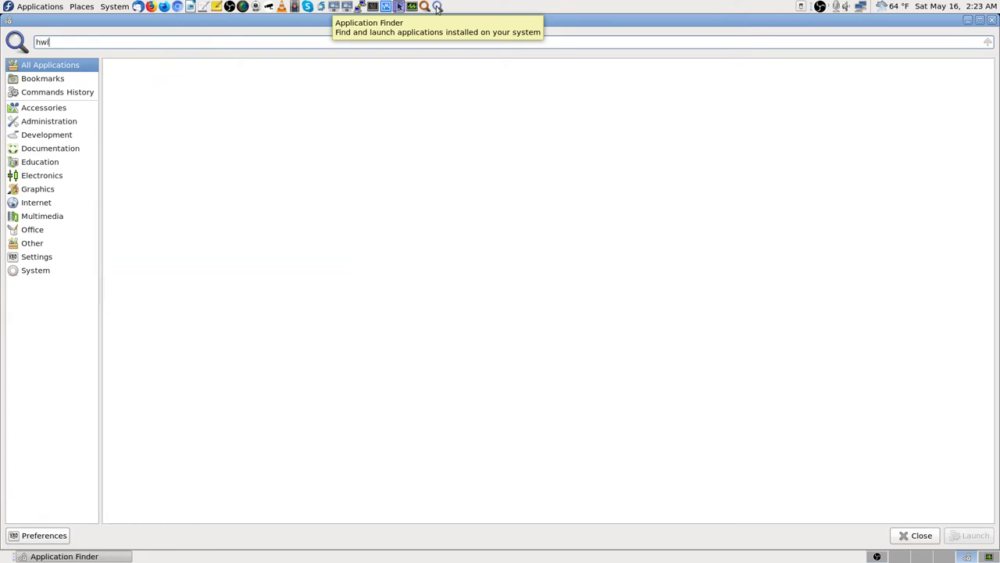
pyautogui.press('BackSpace')
pyautogui.press('BackSpace')
pyautogui.press('BackSpace')
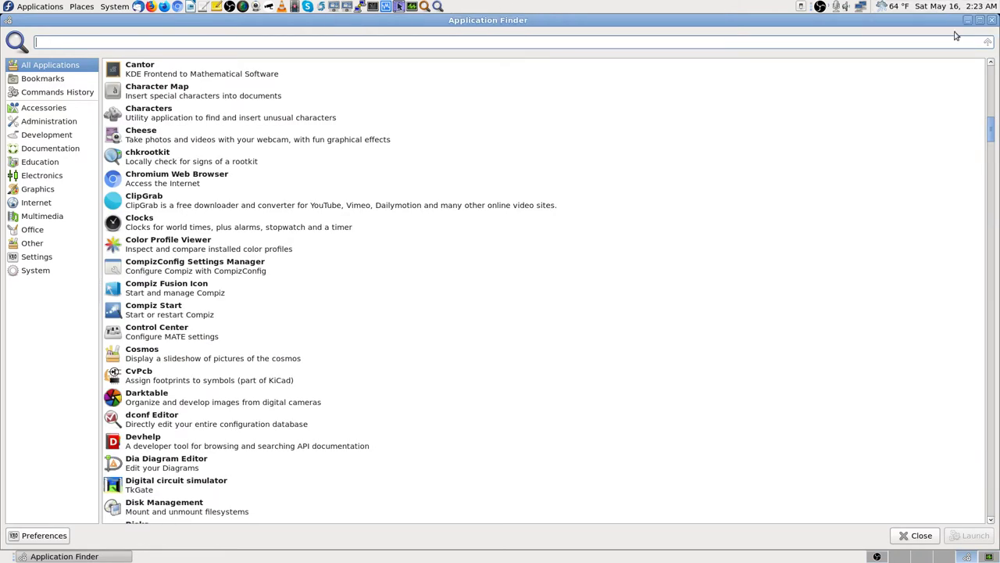
pyautogui.click(992, 22)
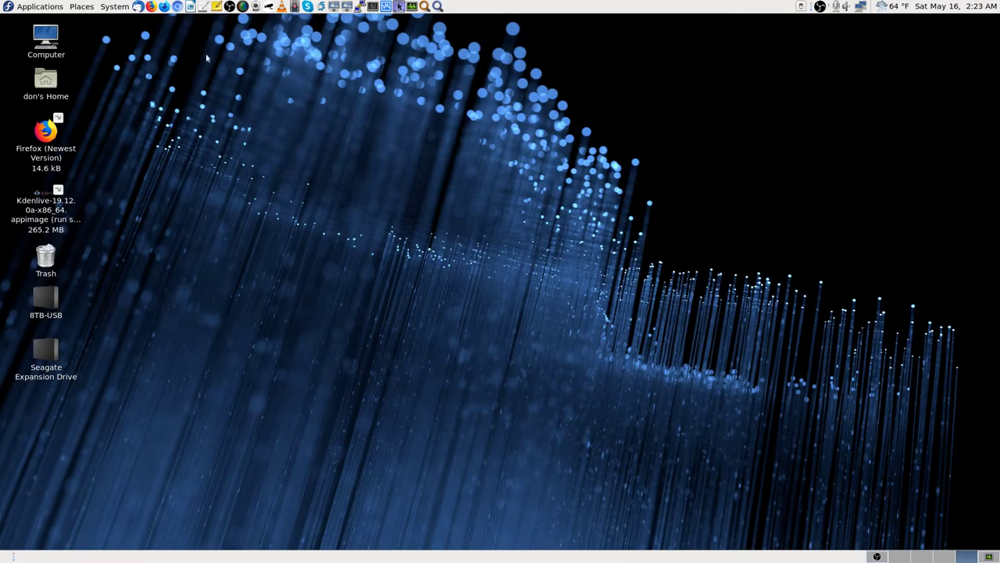
# Step: Look through the installed programs in the Accessories category for a hardware listing tool
pyautogui.click(34, 7)
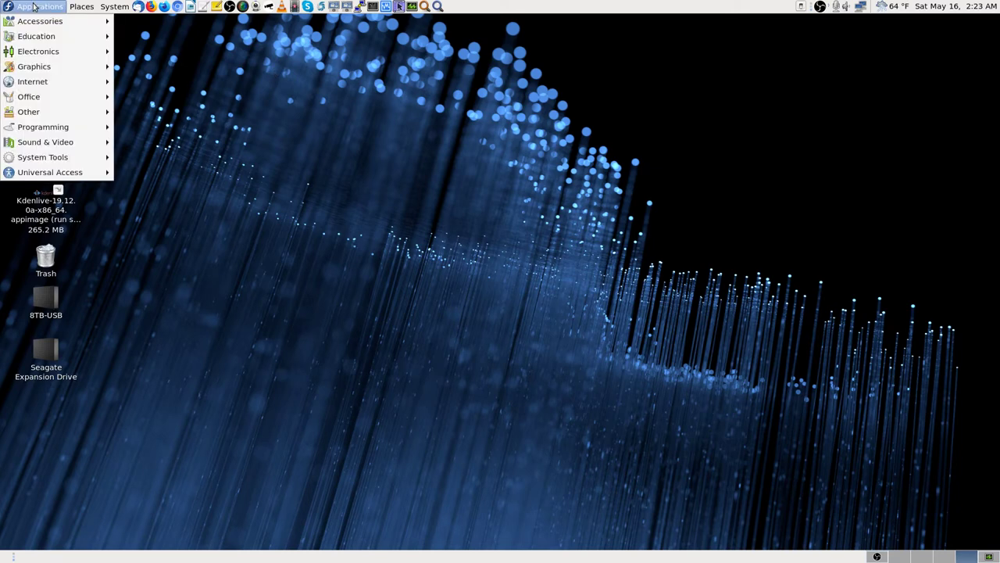
pyautogui.moveTo(37, 37)
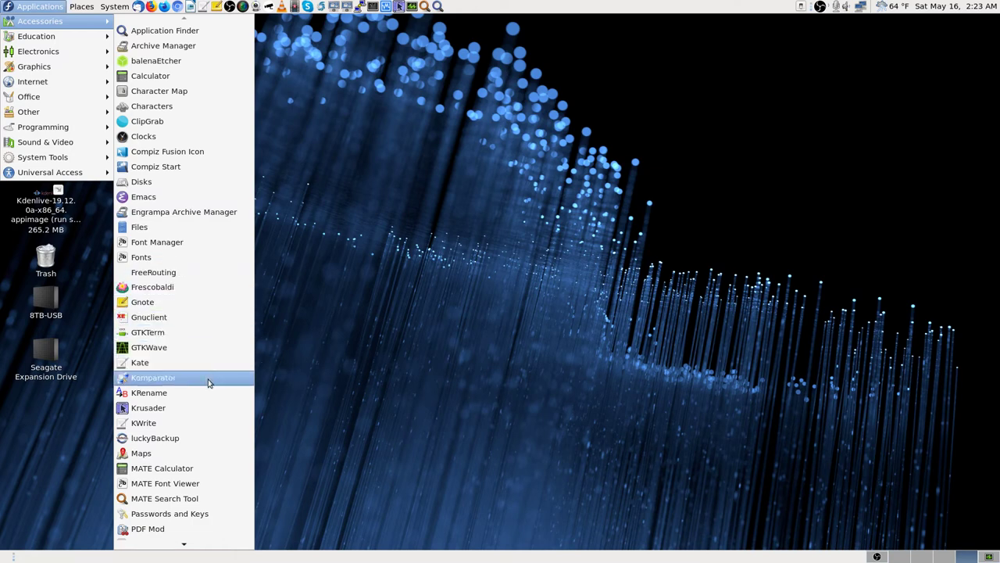
pyautogui.scroll(-3, 196, 492)
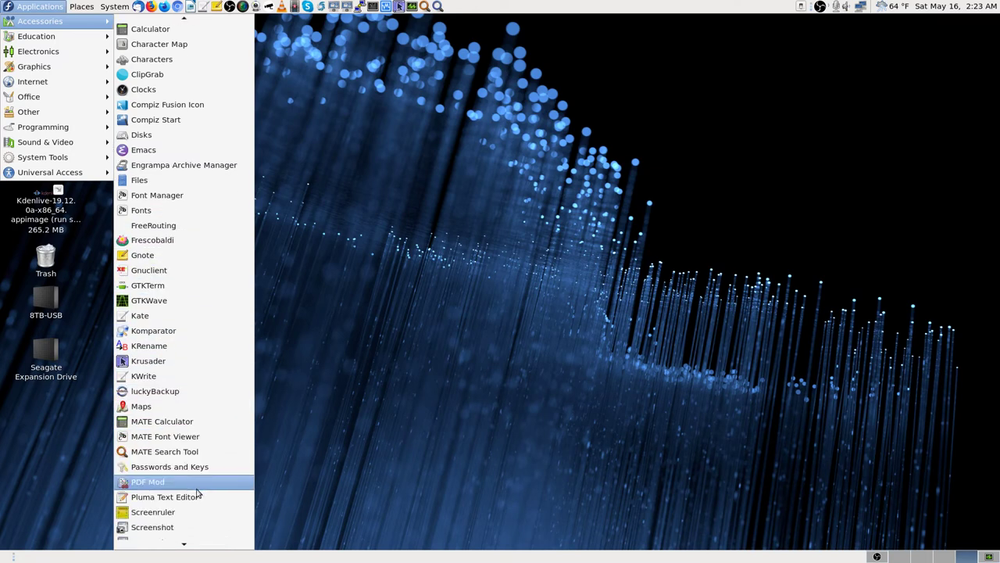
pyautogui.scroll(-5, 182, 520)
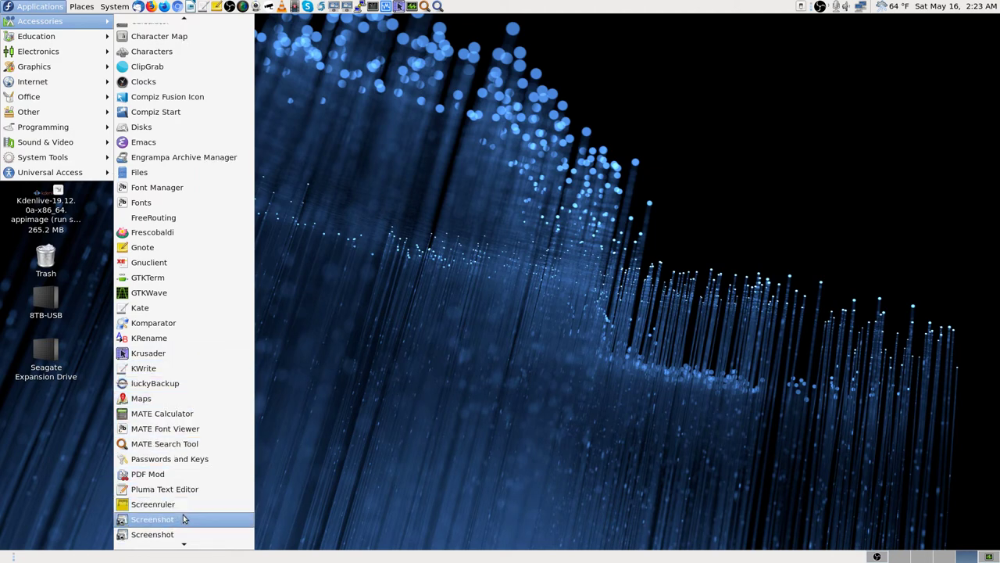
pyautogui.scroll(-4, 185, 520)
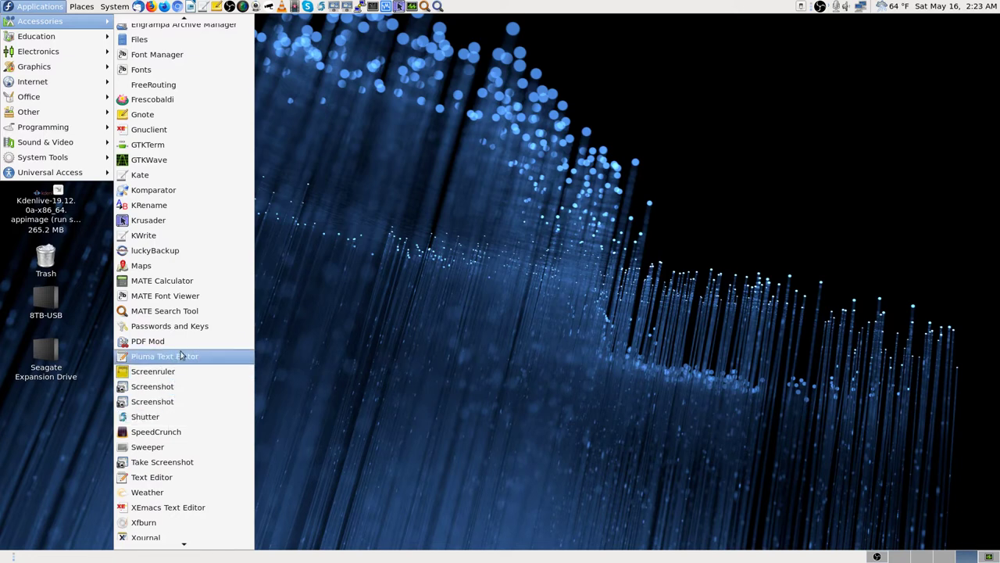
pyautogui.scroll(-1, 184, 507)
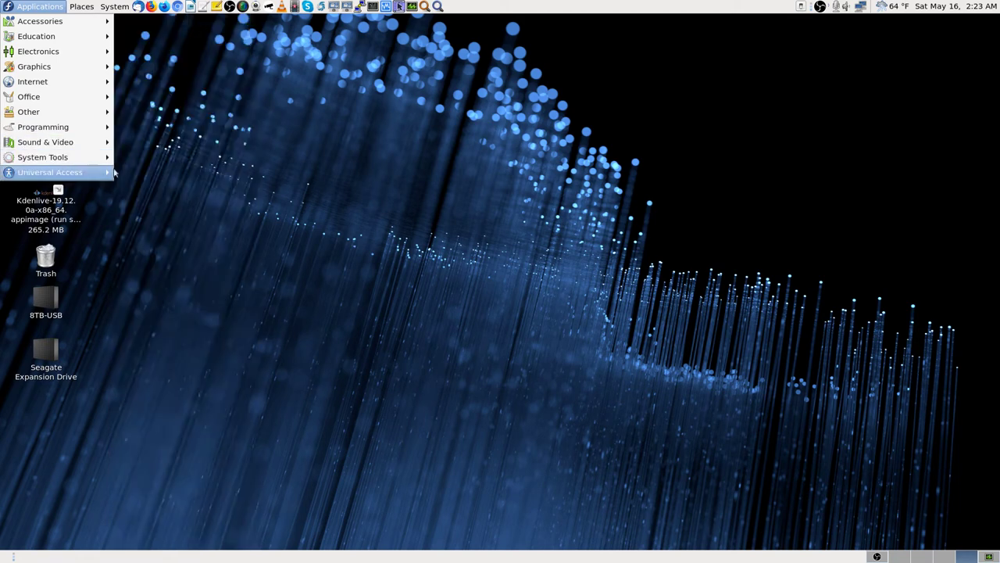
# Step: Look through the installed programs in the System Tools category for a hardware listing tool
pyautogui.moveTo(71, 160)
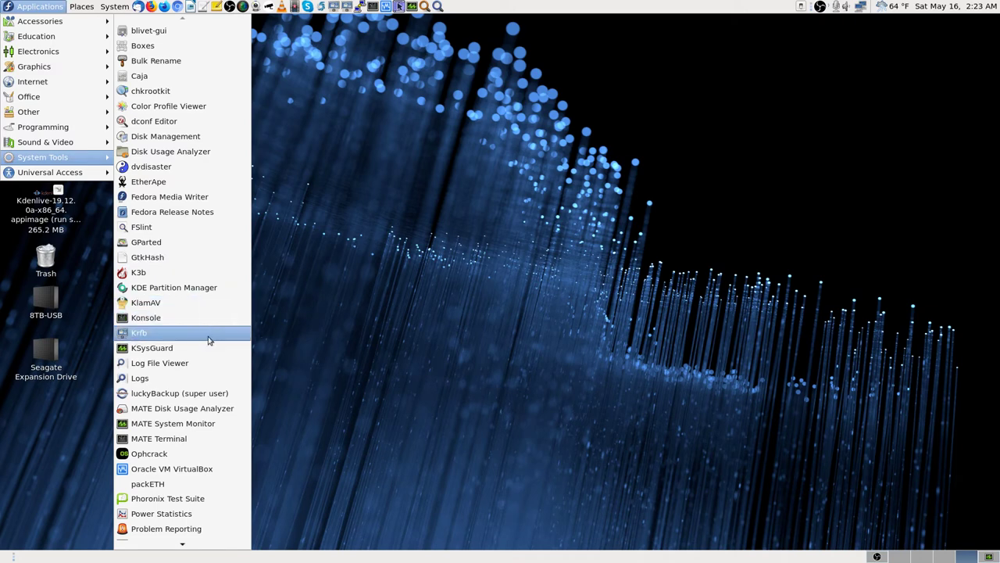
pyautogui.scroll(-2, 212, 373)
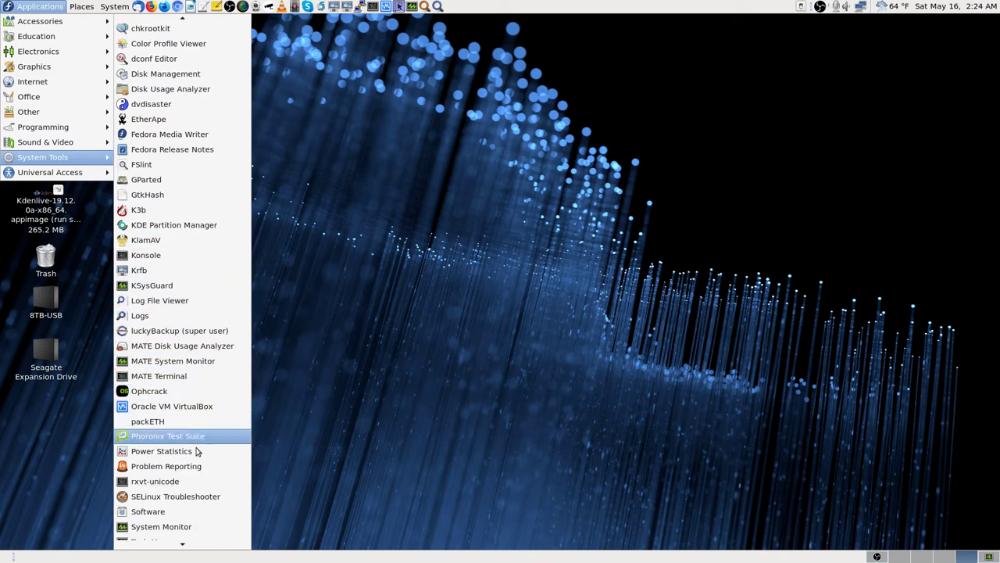
pyautogui.scroll(-3, 195, 453)
pyautogui.scroll(-1, 196, 461)
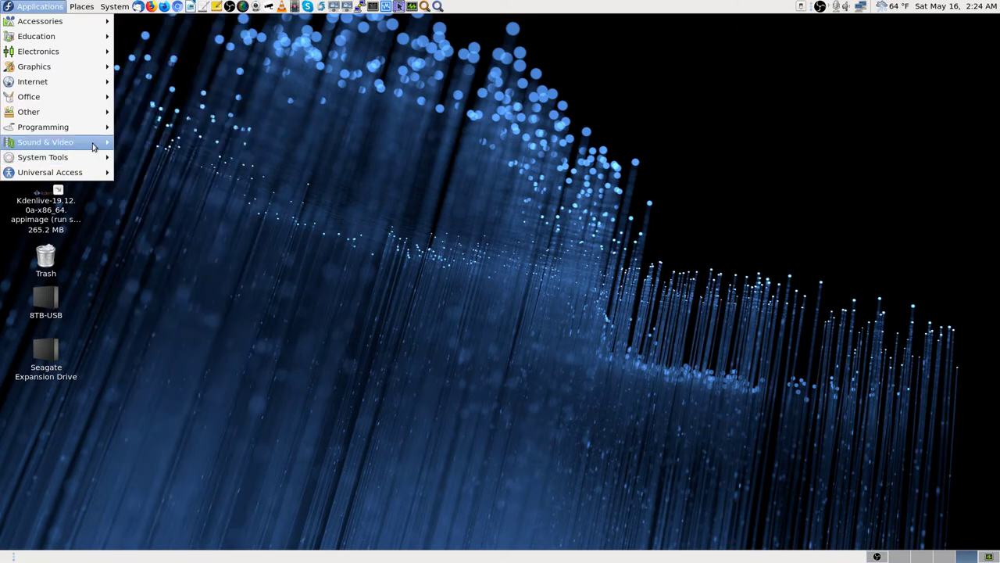
# Step: Look through the Sound & Video category, including its Capture and Import and Creation subcategories, for a hardware listing tool
pyautogui.moveTo(84, 147)
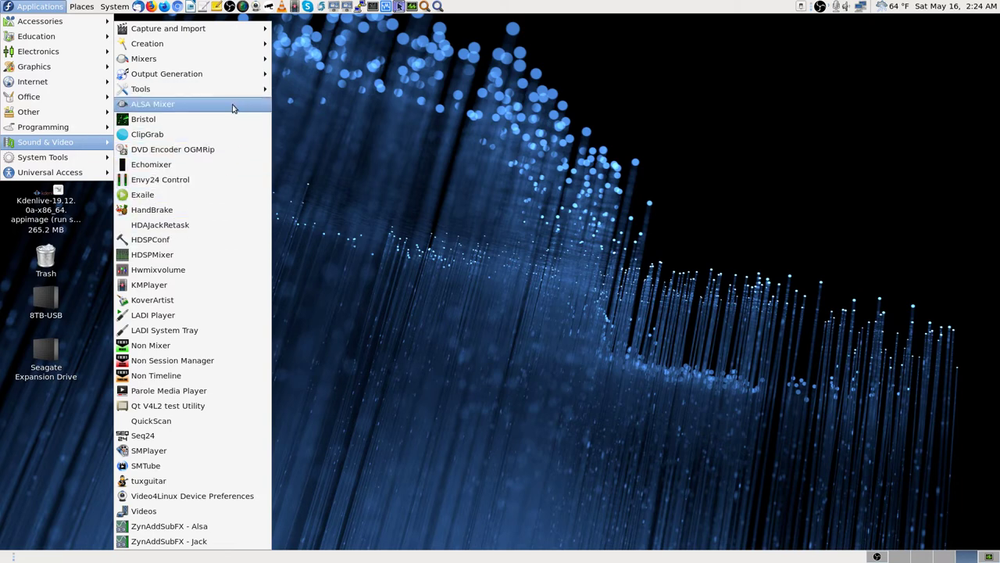
pyautogui.moveTo(239, 80)
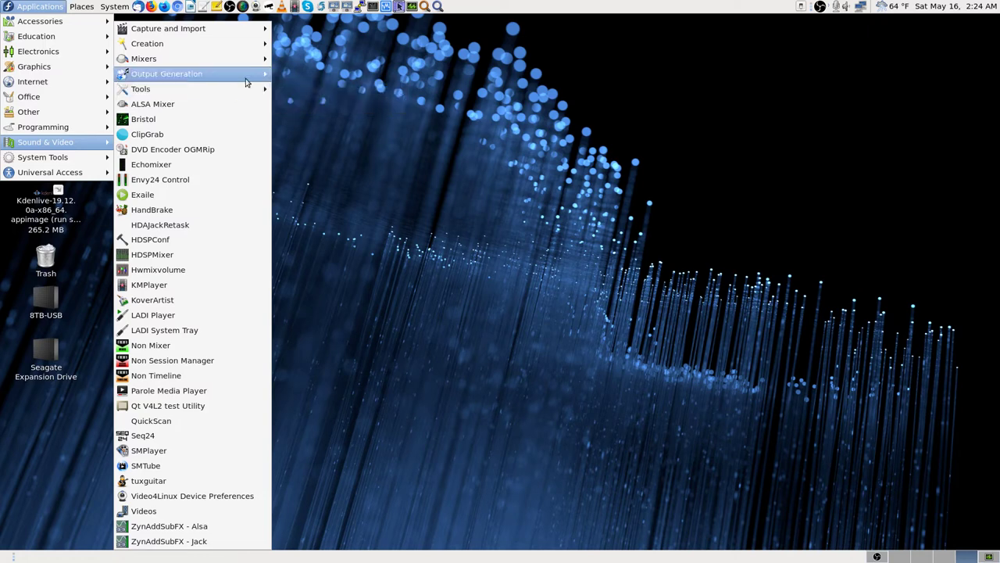
pyautogui.moveTo(249, 61)
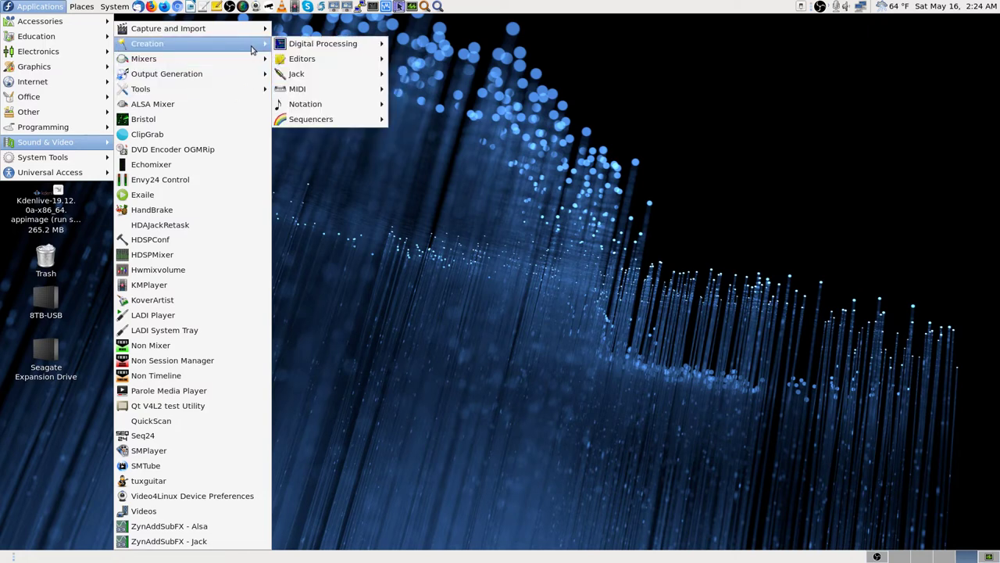
pyautogui.moveTo(253, 37)
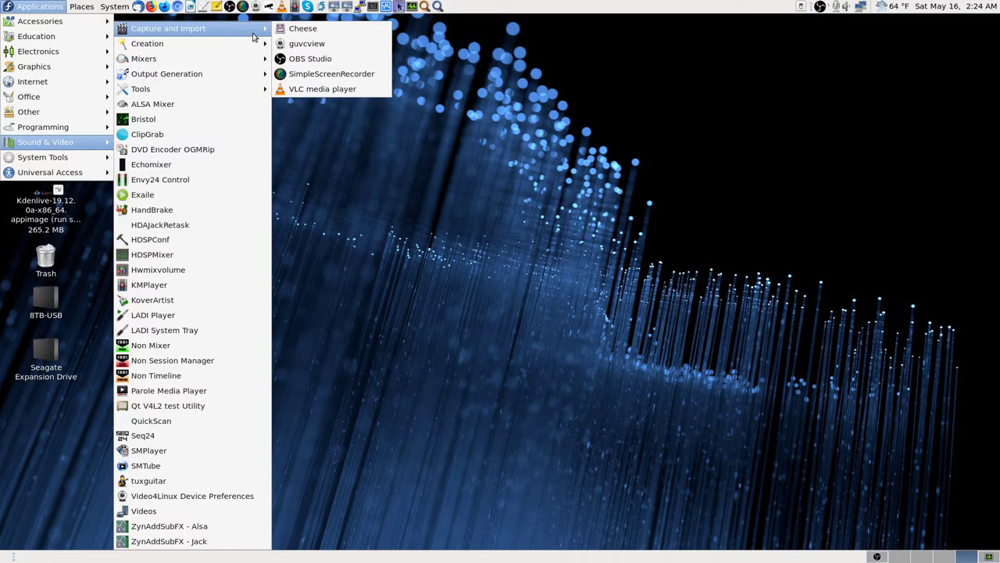
pyautogui.moveTo(336, 45)
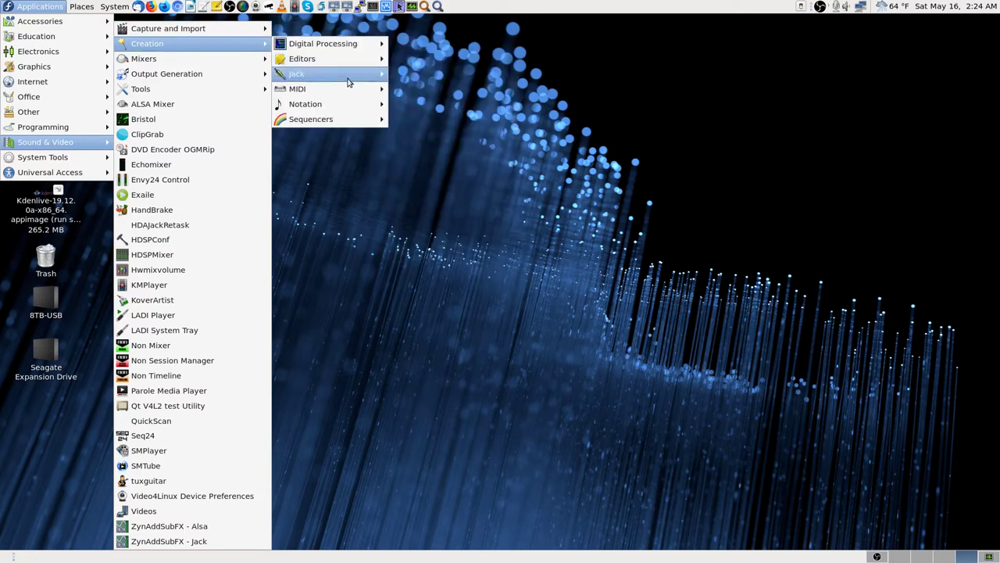
pyautogui.moveTo(348, 78)
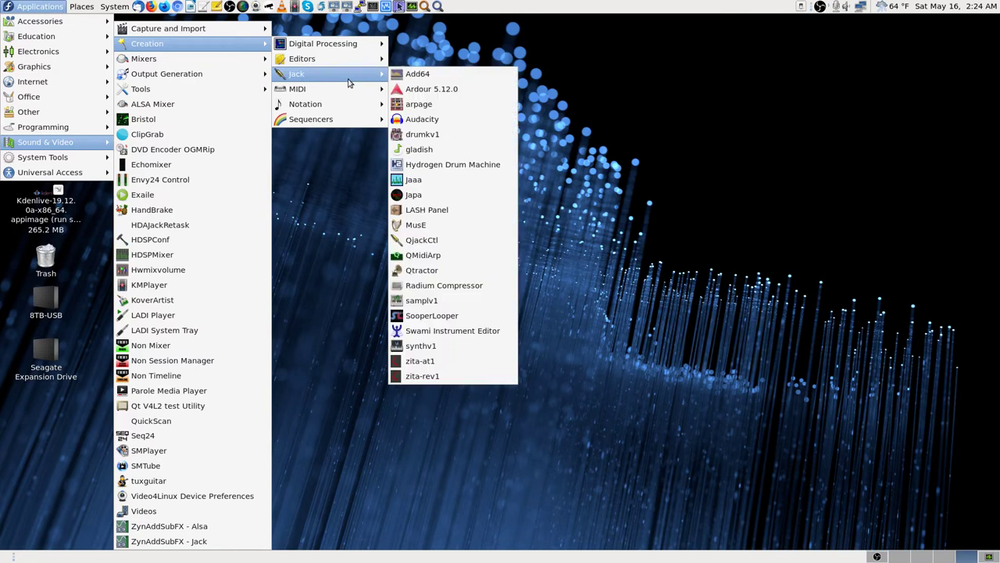
pyautogui.moveTo(350, 97)
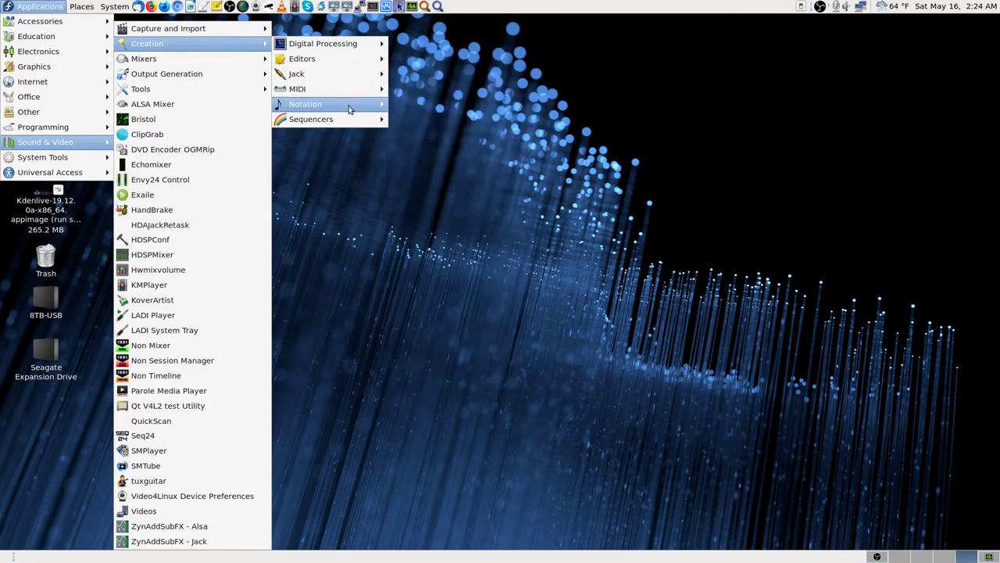
pyautogui.moveTo(353, 124)
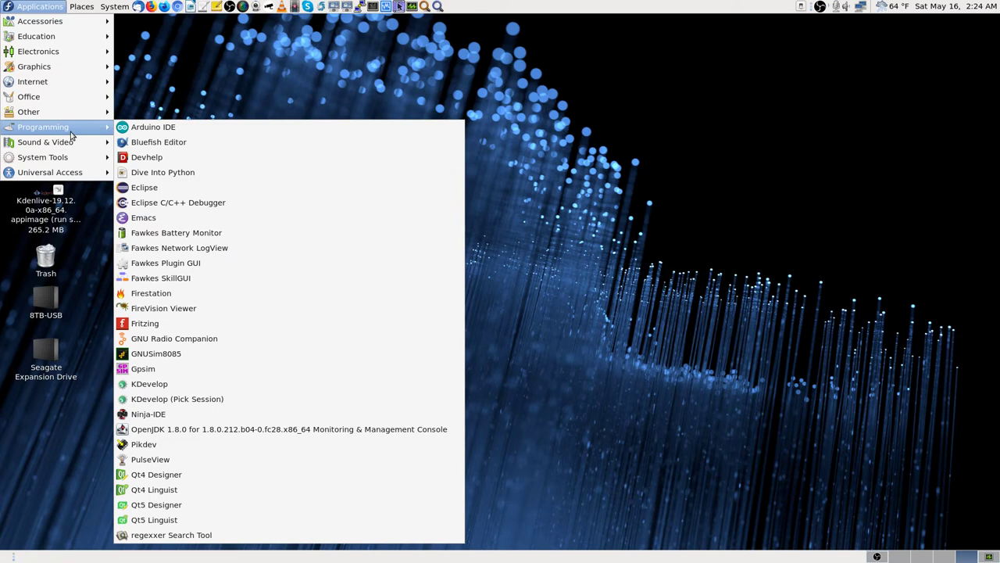
# Step: Check the Programming, Office and Graphics program categories for a hardware listing tool and close the program list
pyautogui.moveTo(88, 113)
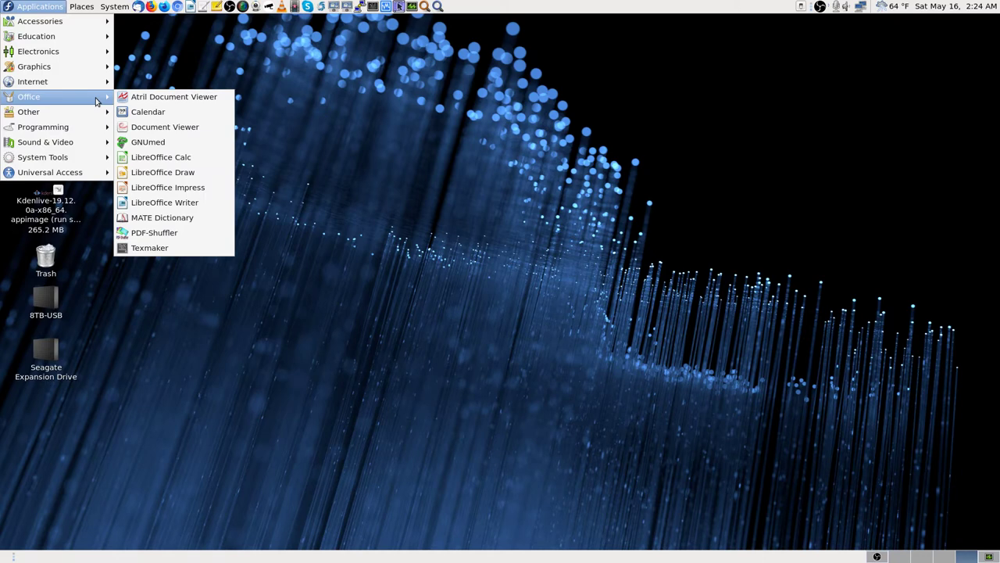
pyautogui.moveTo(96, 84)
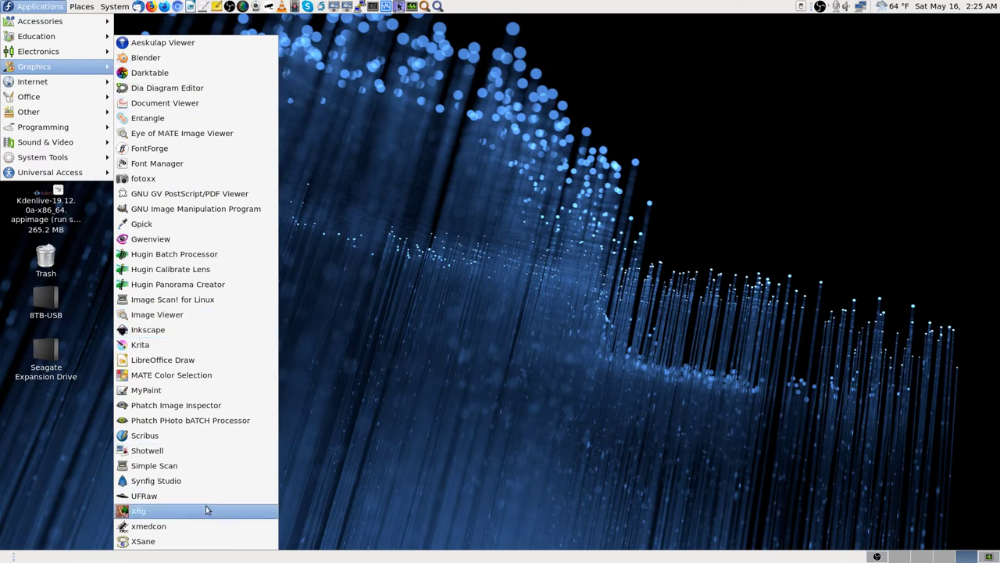
pyautogui.click(609, 401)
# Step: Open Application Finder and search the installed applications for "lshw", "lsh" and "lsw"
pyautogui.click(438, 7)
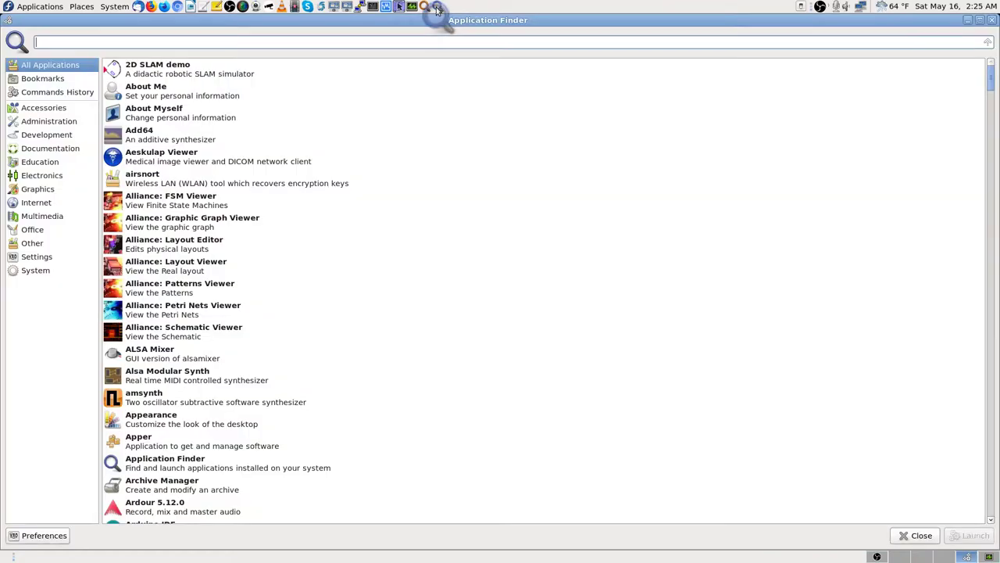
pyautogui.write('ls')
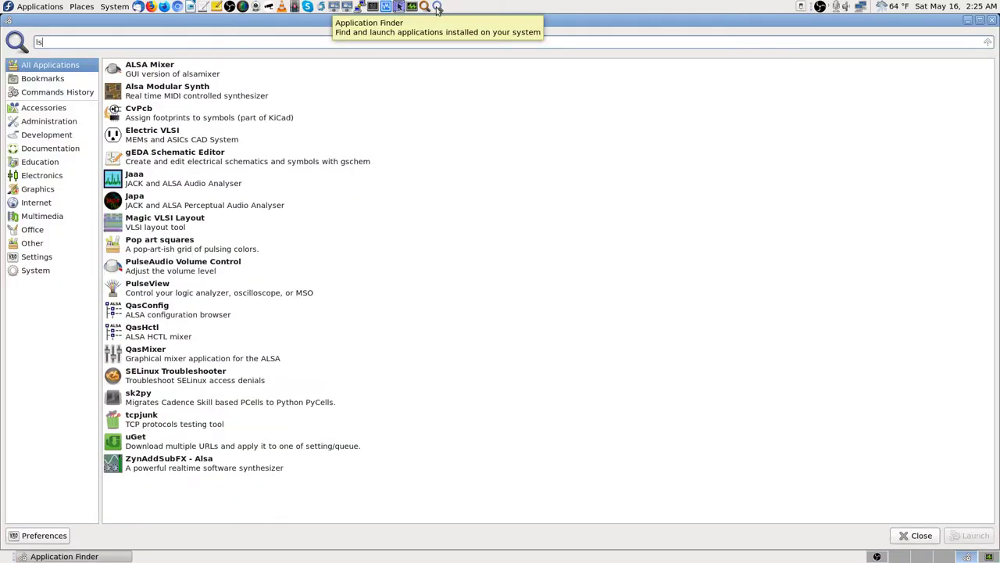
pyautogui.write('hw')
pyautogui.press('BackSpace')
pyautogui.press('BackSpace')
pyautogui.write('h')
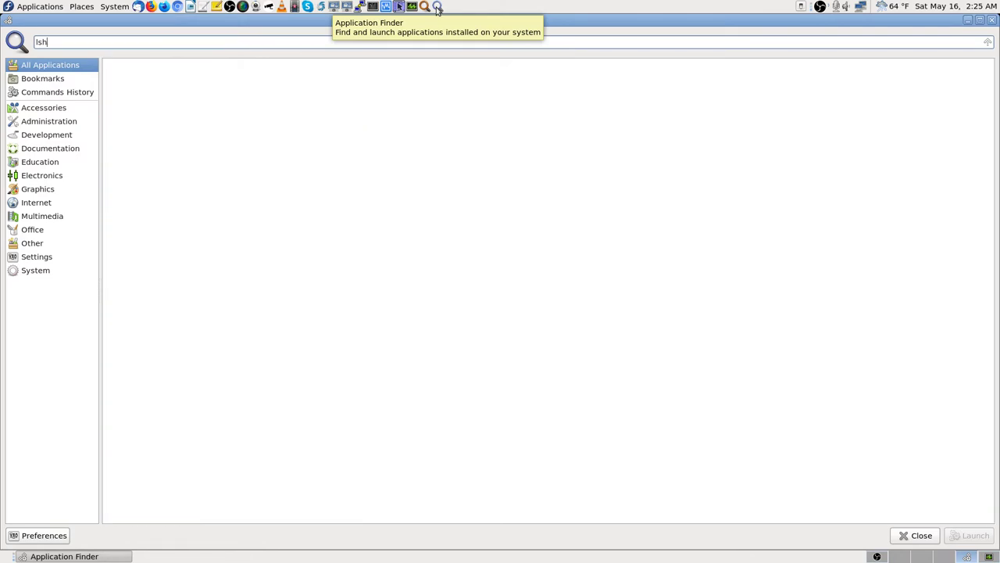
pyautogui.press('BackSpace')
pyautogui.write('w')
pyautogui.press('BackSpace')
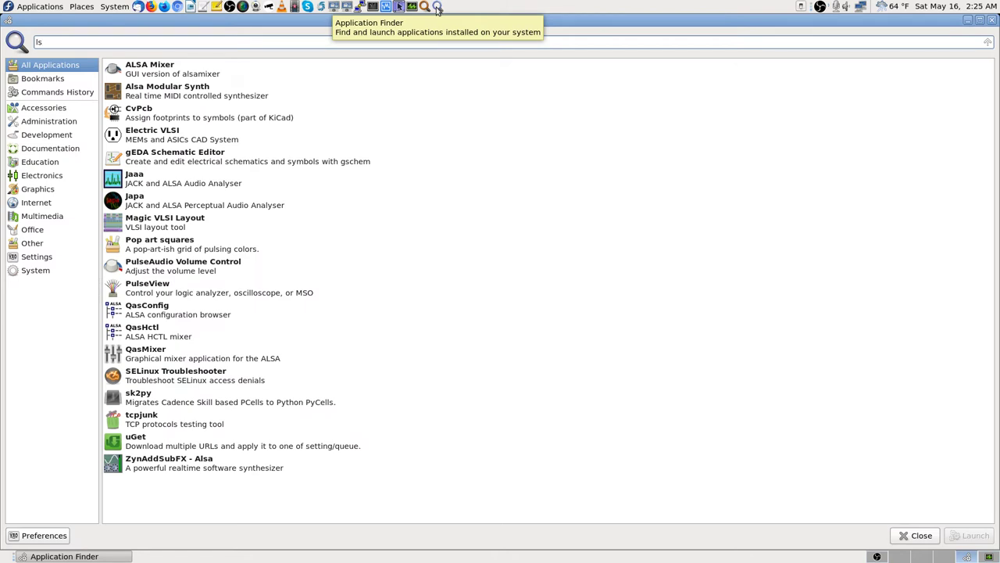
# Step: Search the installed applications for "list" and return the search text to "ls"
pyautogui.press('BackSpace')
pyautogui.write('is')
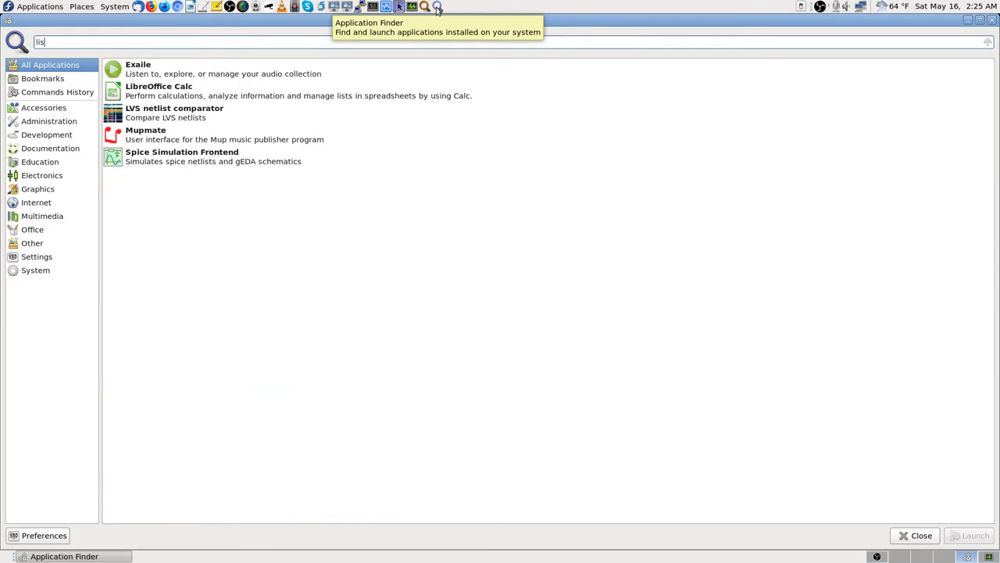
pyautogui.write('t')
pyautogui.press('BackSpace')
pyautogui.press('BackSpace')
pyautogui.press('BackSpace')
pyautogui.write('s')
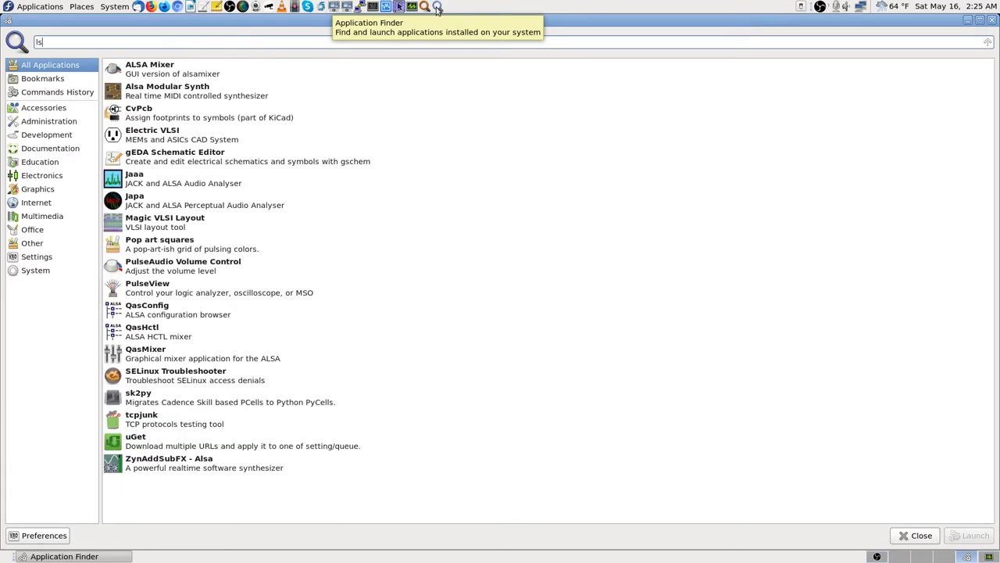
# Step: Search the installed applications for "hard" and "har", clear the search and close Application Finder
pyautogui.press('BackSpace')
pyautogui.press('BackSpace')
pyautogui.write('ha')
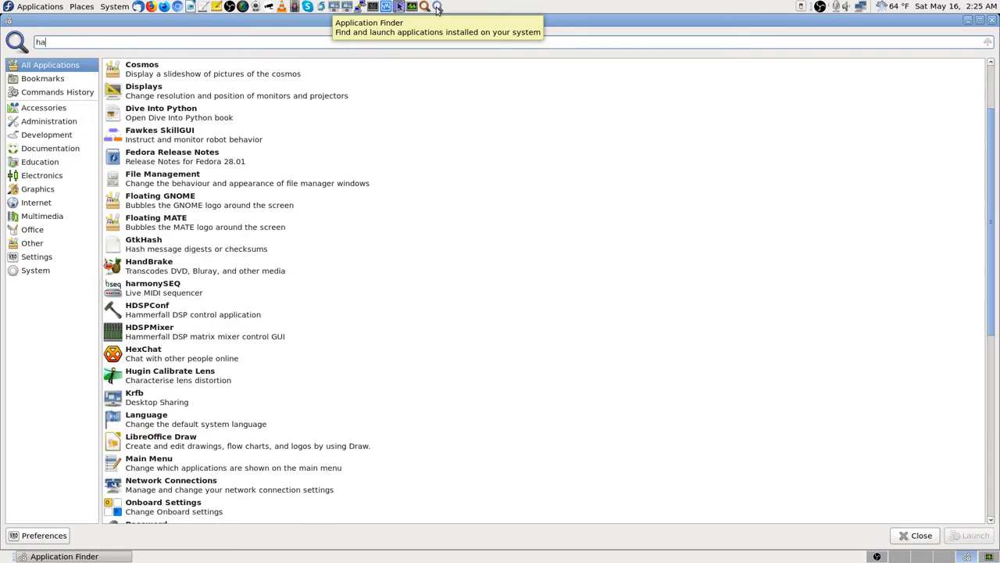
pyautogui.write('rd')
pyautogui.press('BackSpace')
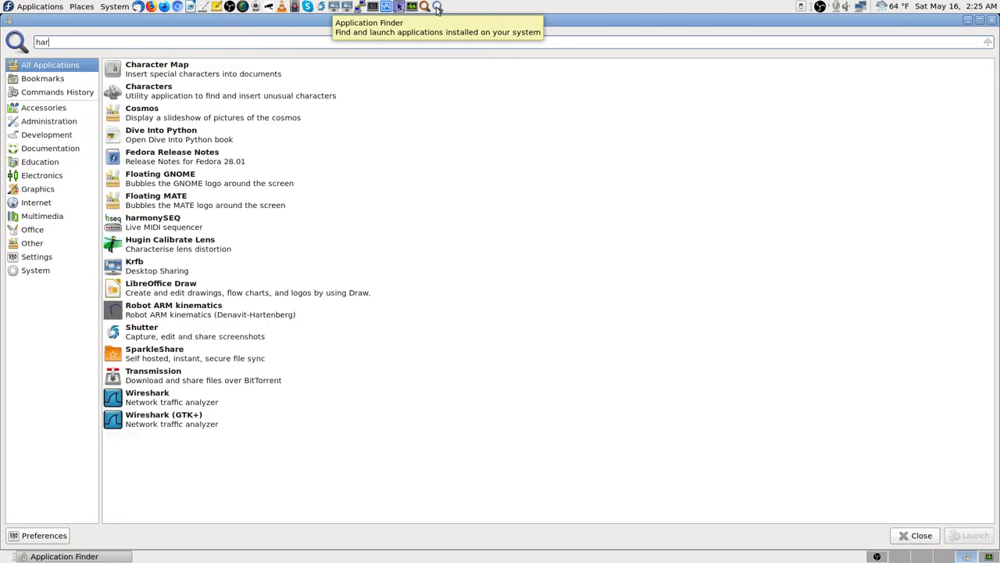
pyautogui.press('BackSpace')
pyautogui.press('BackSpace')
pyautogui.press('BackSpace')
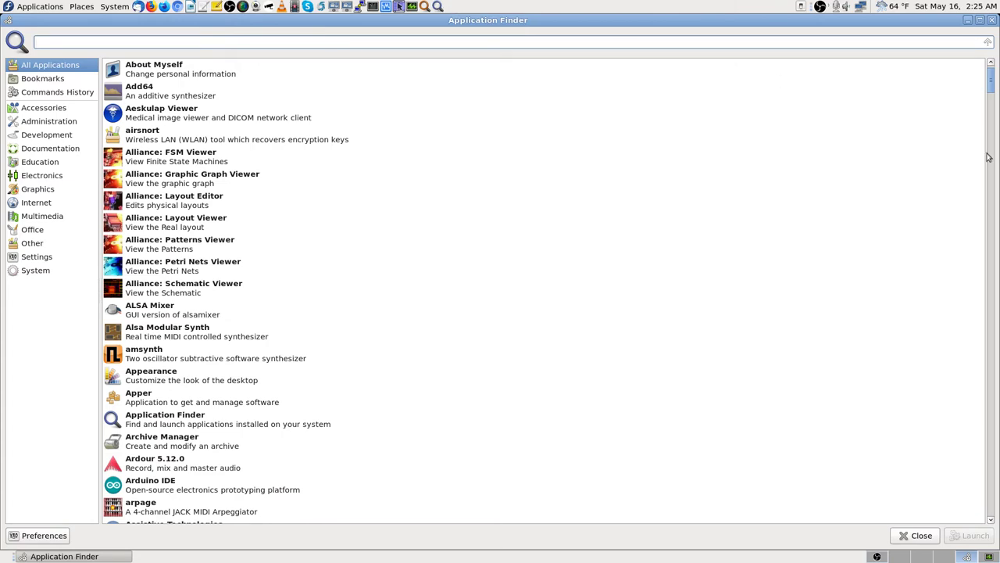
pyautogui.click(990, 20)
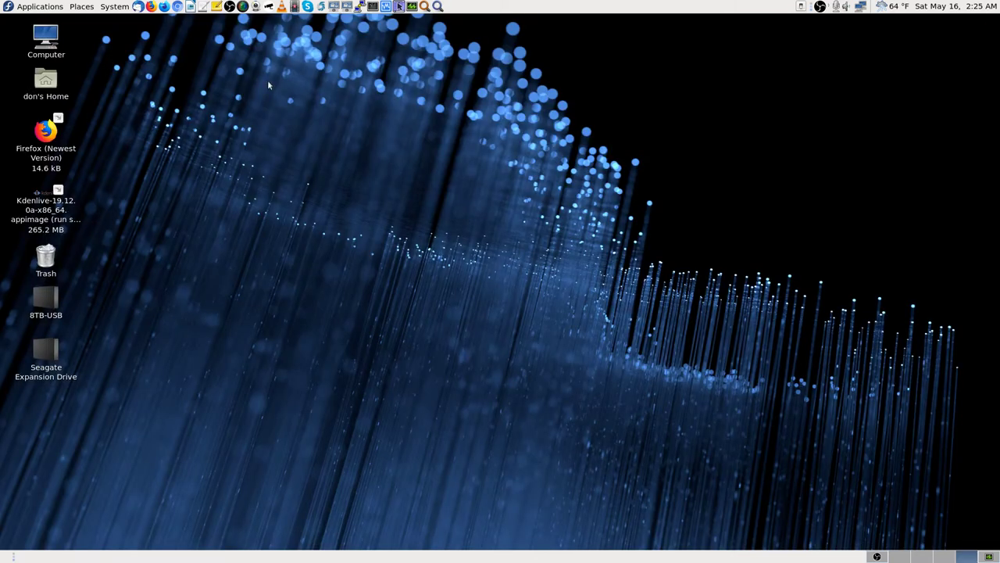
# Step: Check the Education programs and the system's Administration and Preferences groups for a hardware listing tool
pyautogui.click(45, 9)
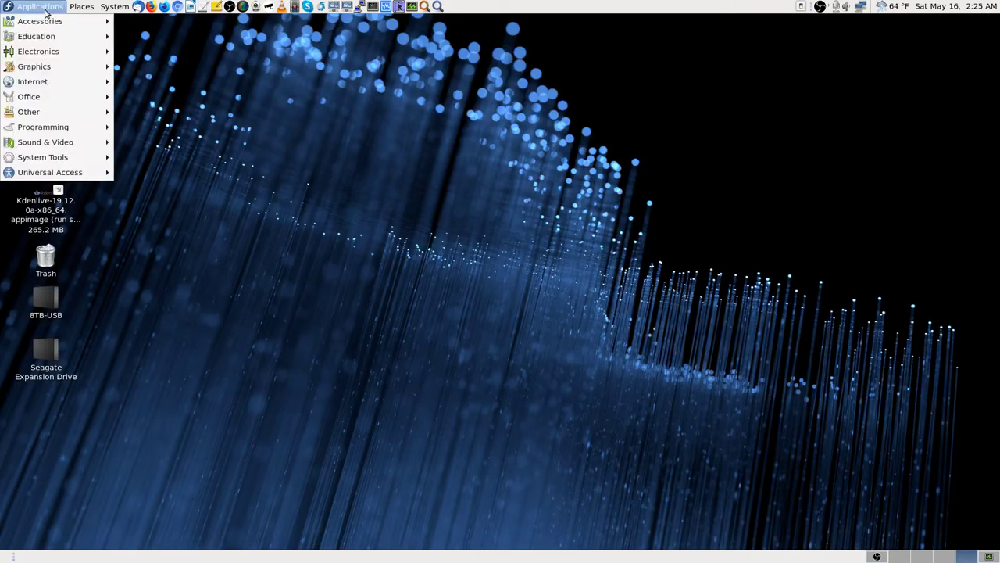
pyautogui.moveTo(49, 38)
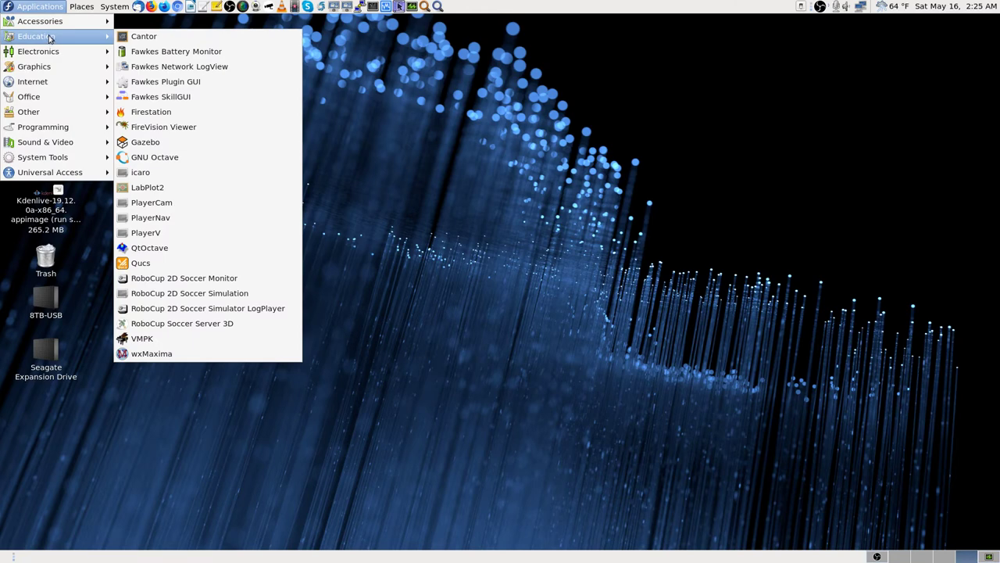
pyautogui.moveTo(125, 9)
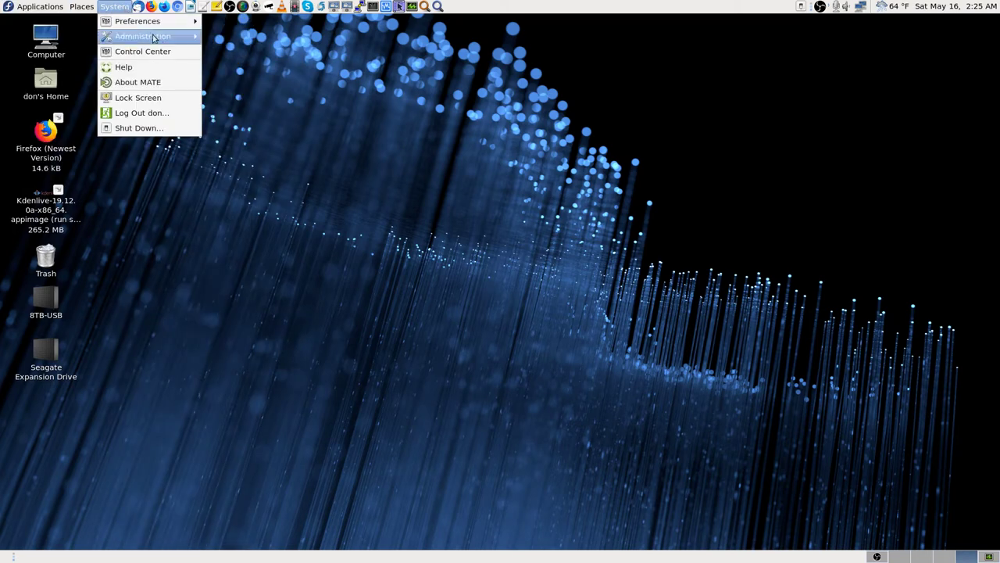
pyautogui.moveTo(160, 39)
pyautogui.moveTo(271, 25)
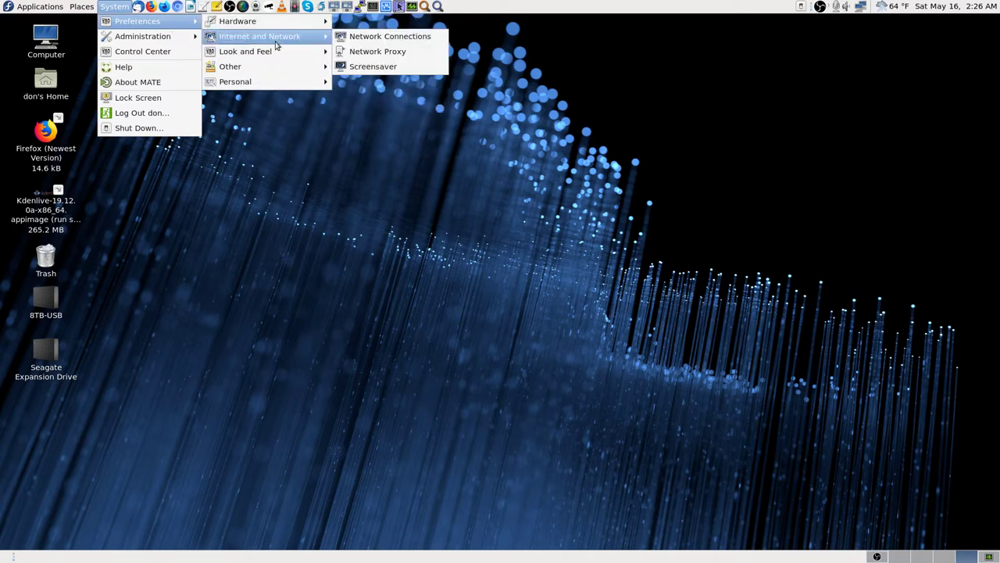
pyautogui.moveTo(279, 53)
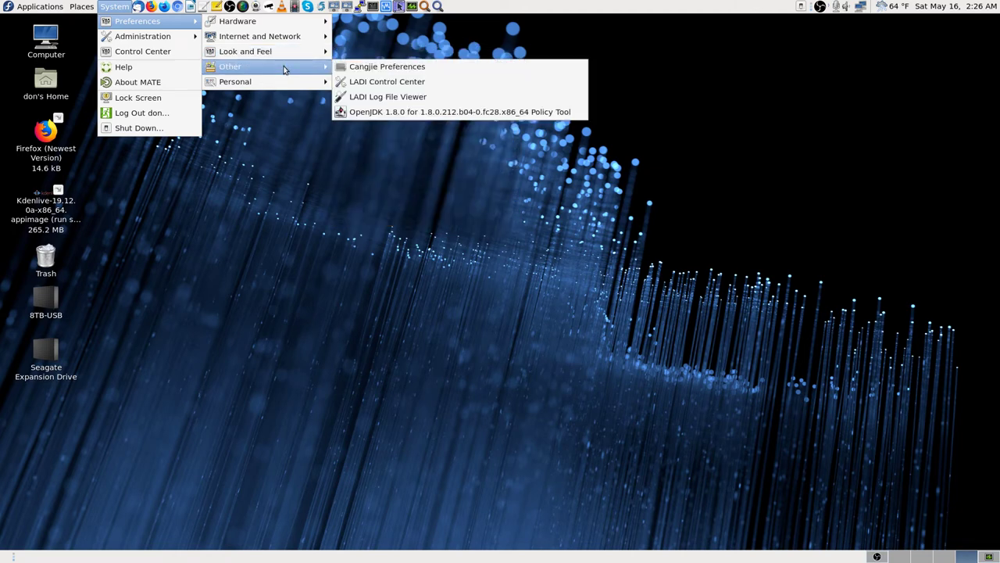
pyautogui.moveTo(287, 87)
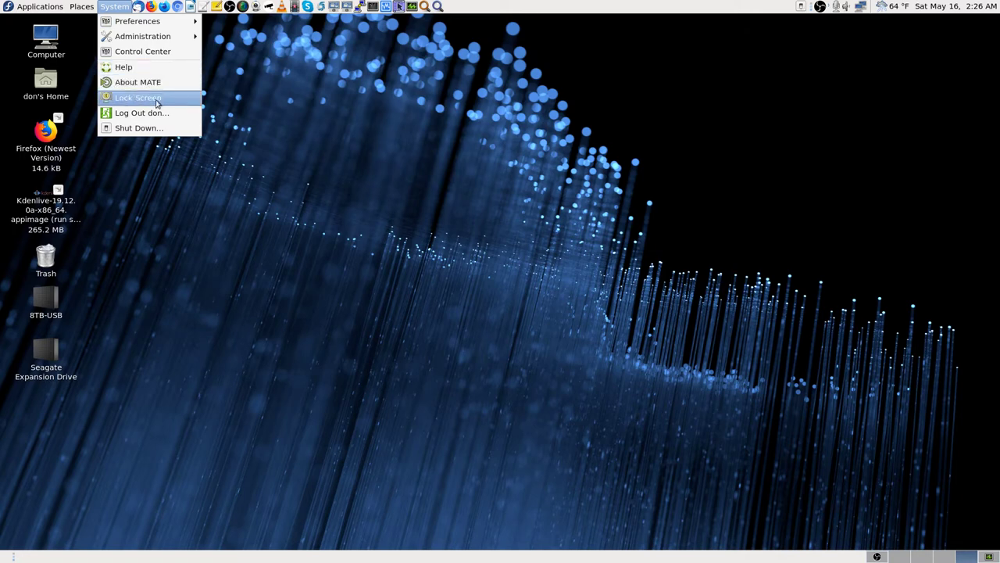
# Step: Go back through the System Tools programs up to the start of the list and close it
pyautogui.moveTo(60, 11)
pyautogui.moveTo(43, 161)
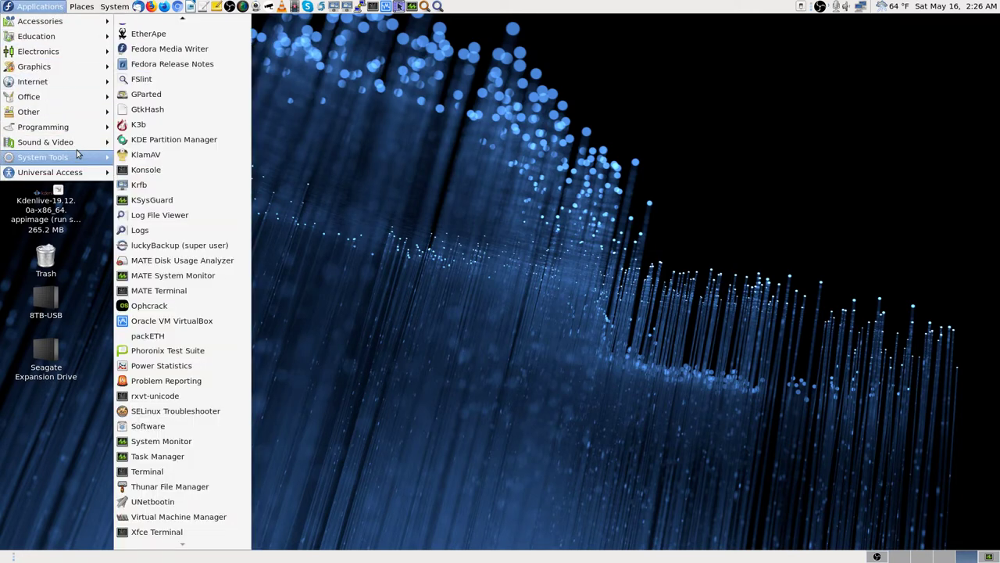
pyautogui.scroll(3, 199, 34)
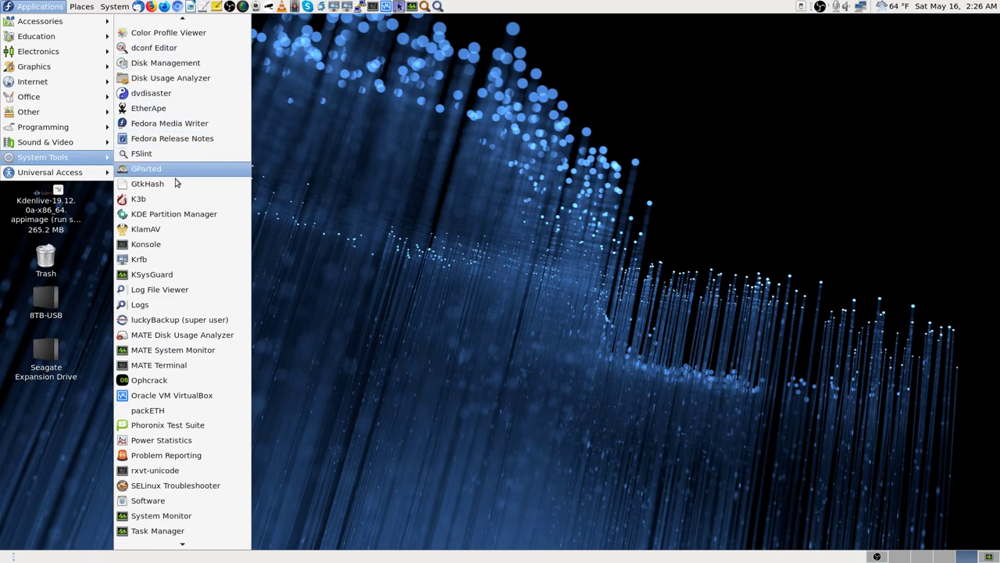
pyautogui.scroll(3, 188, 55)
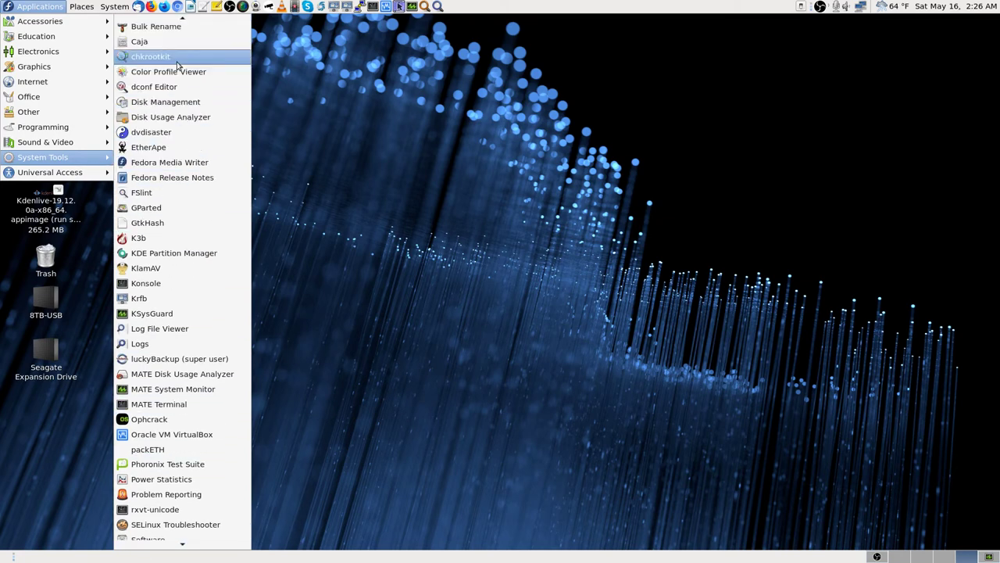
pyautogui.scroll(1, 184, 35)
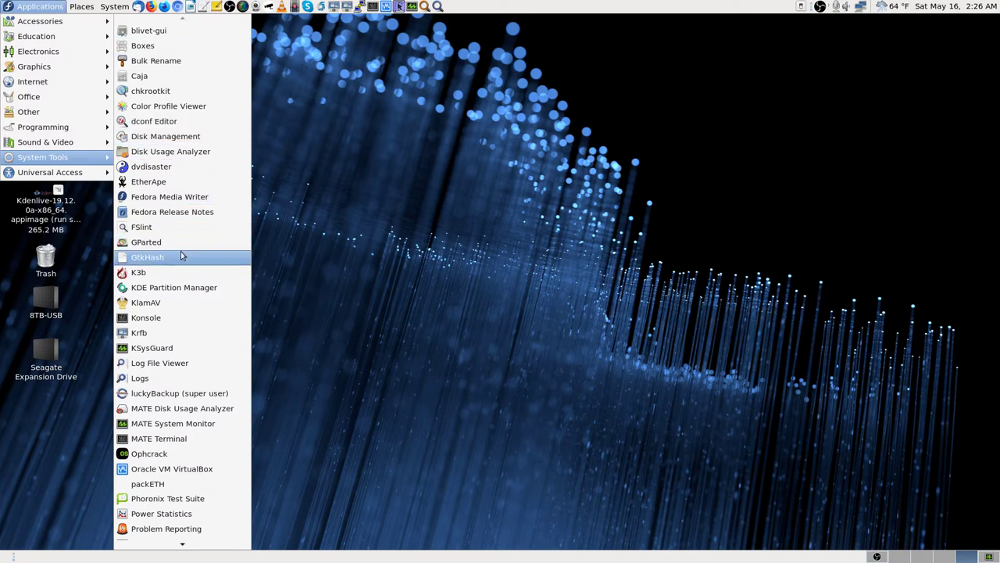
pyautogui.click(715, 378)
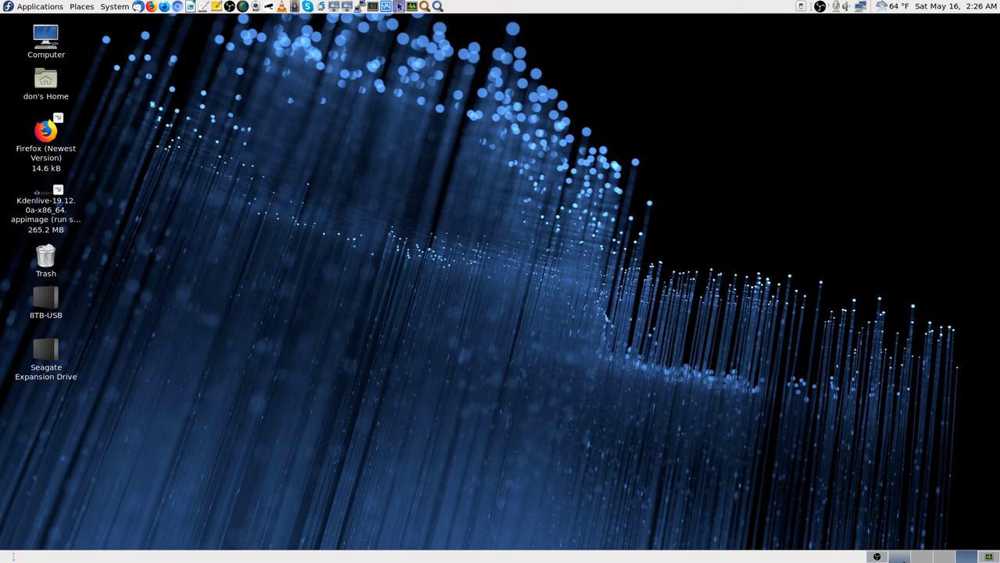
# Step: Switch to the workspace that holds the OBS recording window
pyautogui.click(899, 556)
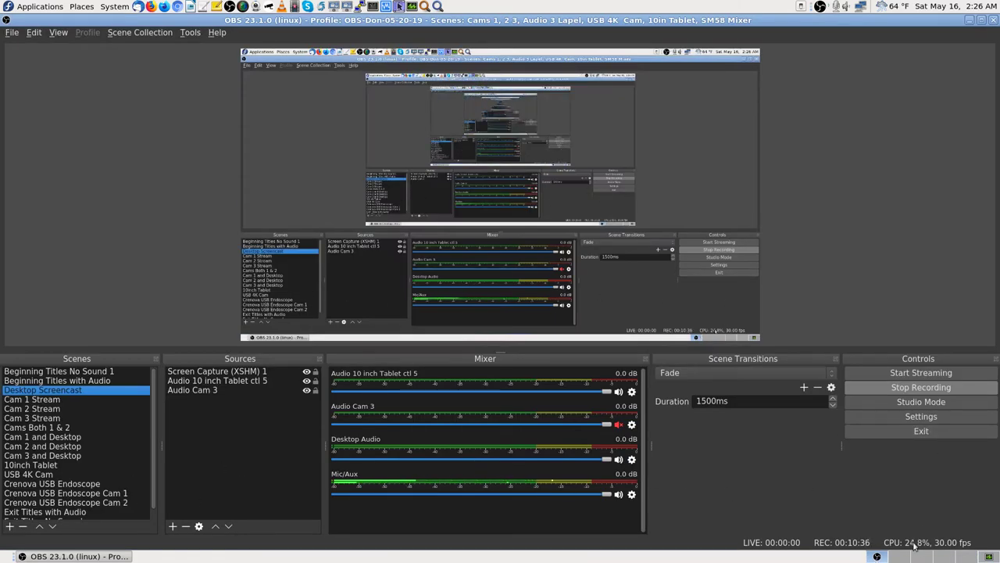
# Step: Switch to the empty desktop workspace and search Application Finder for "v4l"
pyautogui.click(975, 557)
pyautogui.click(439, 7)
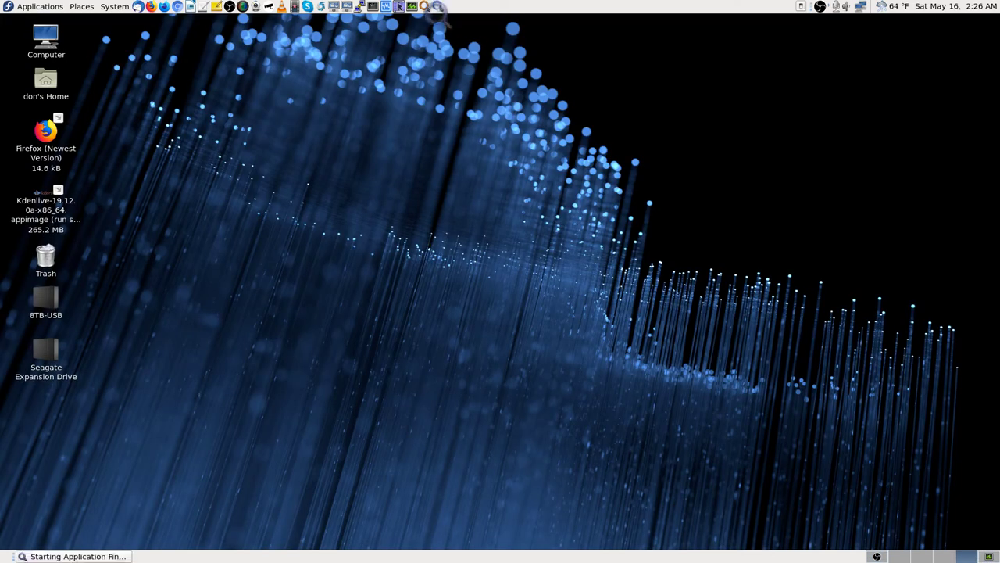
pyautogui.write('v')
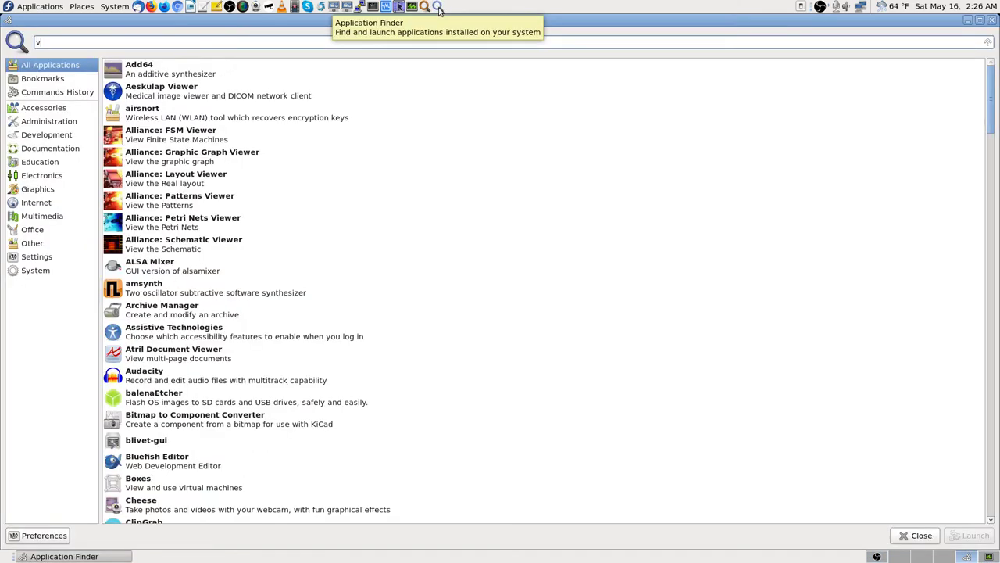
pyautogui.write('4l')
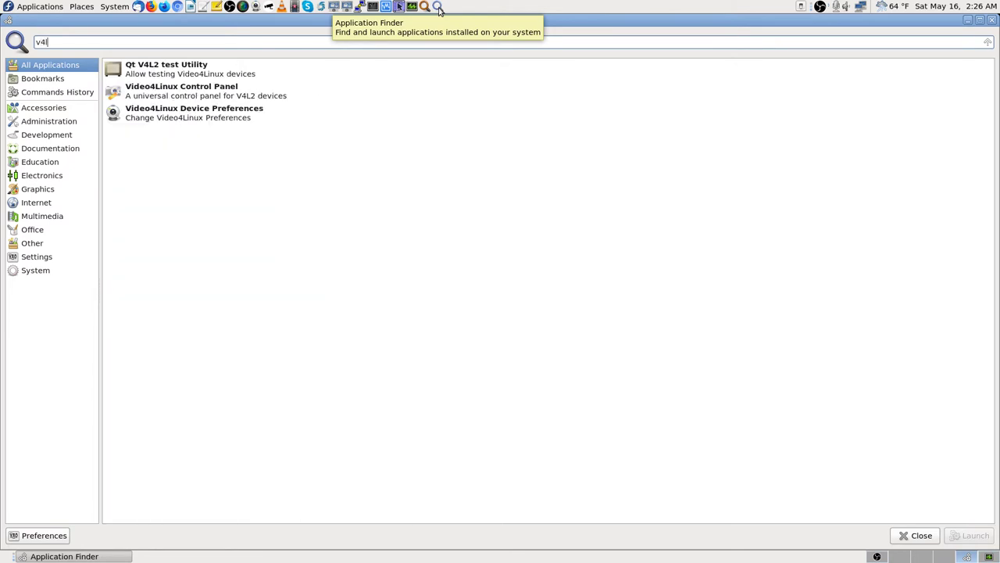
# Step: Go through the matching Video4Linux applications and launch Video4Linux Control Panel
pyautogui.press('Down')
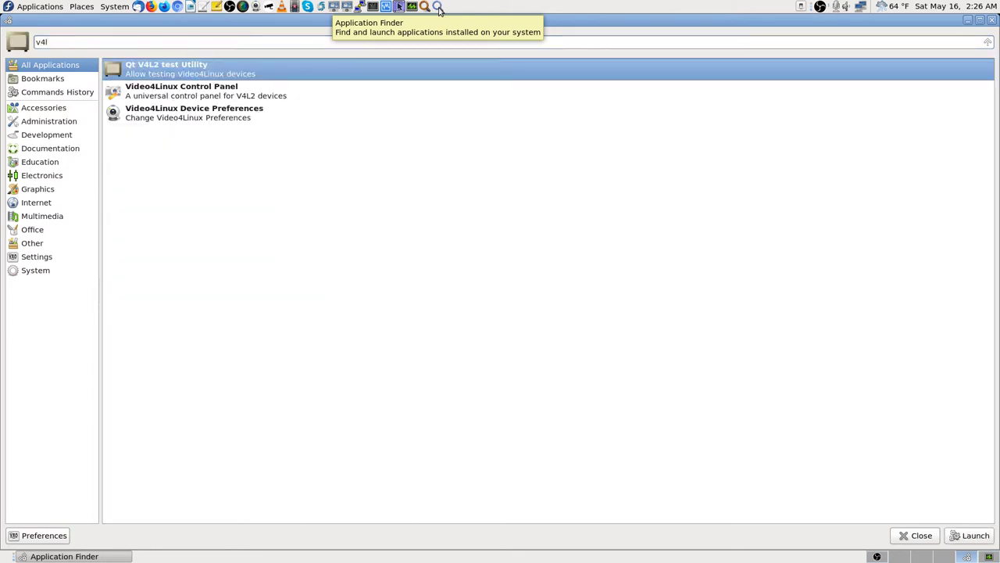
pyautogui.press('Down')
pyautogui.press('Down')
pyautogui.press('Up')
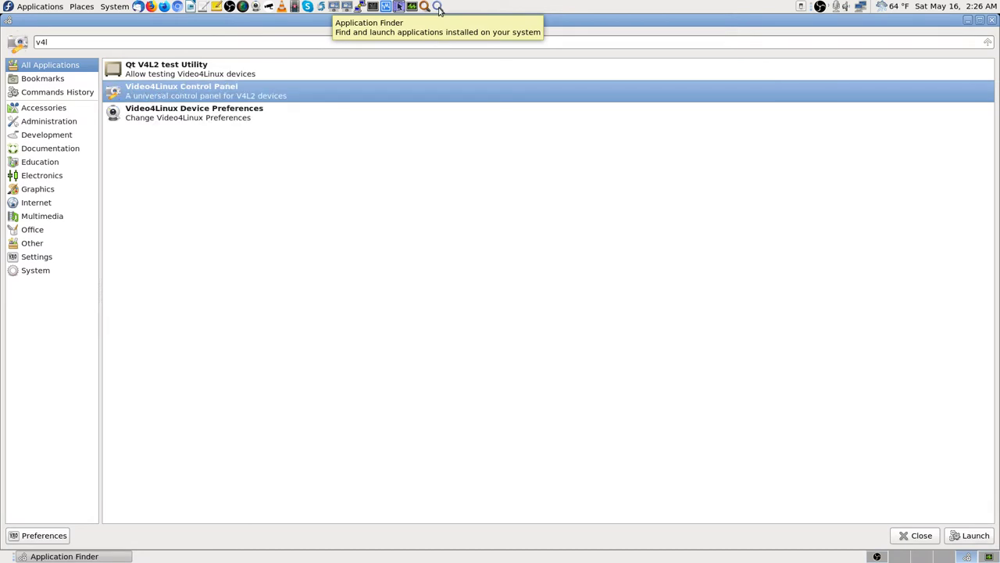
pyautogui.press('Up')
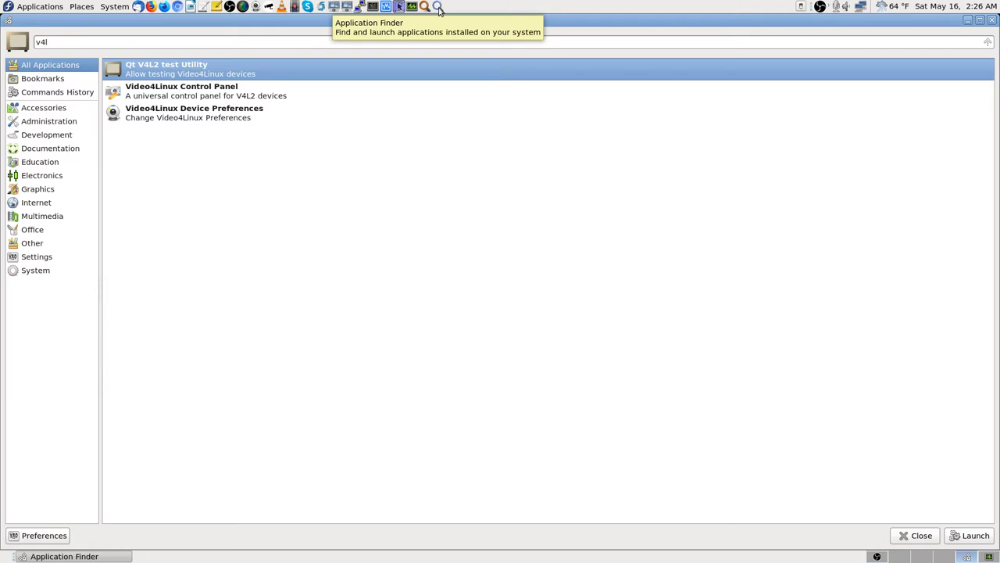
pyautogui.press('Down')
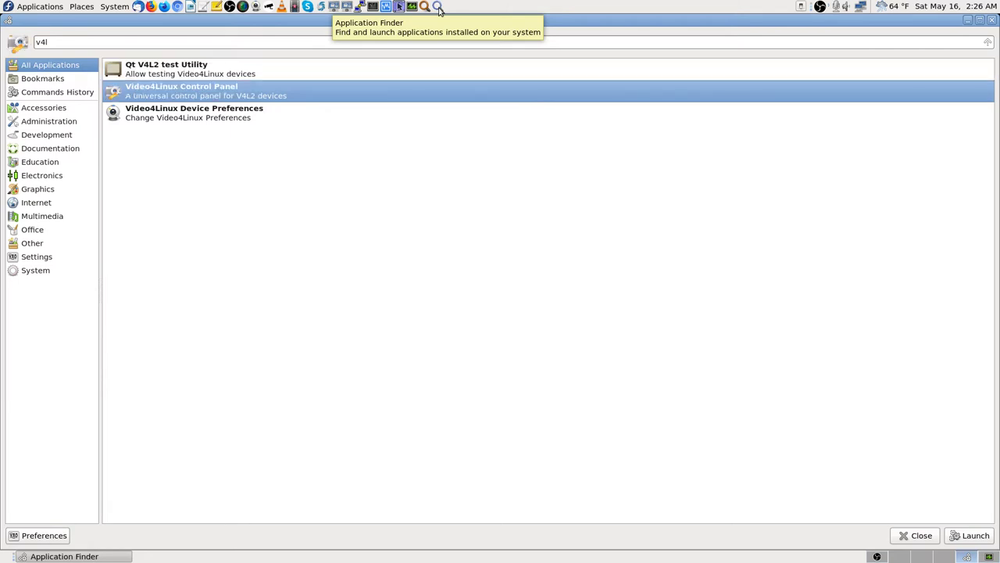
pyautogui.press('Return')
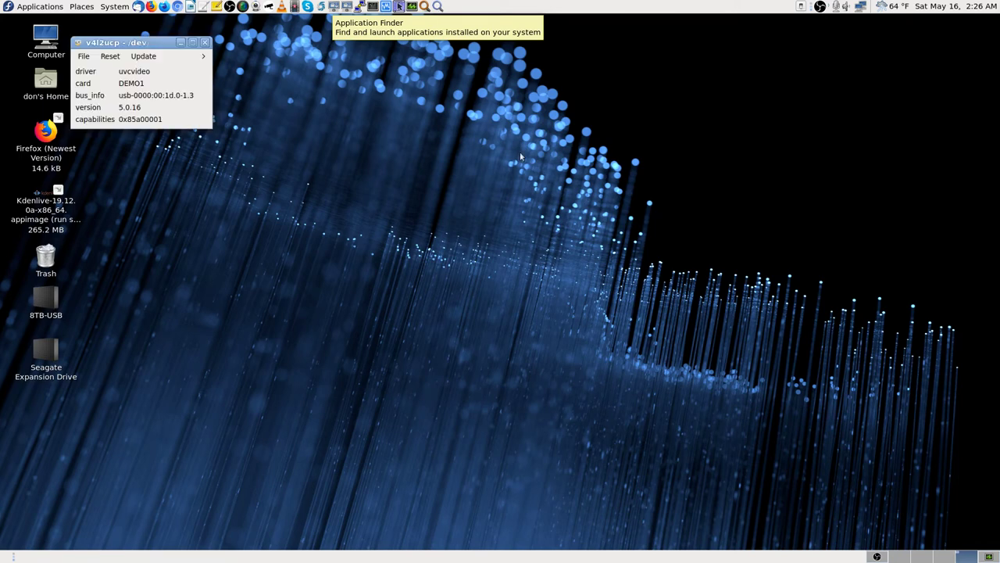
# Step: Examine the video device's driver, card and bus details in the maximized and restored v4l2ucp window, and close it
pyautogui.click(192, 42)
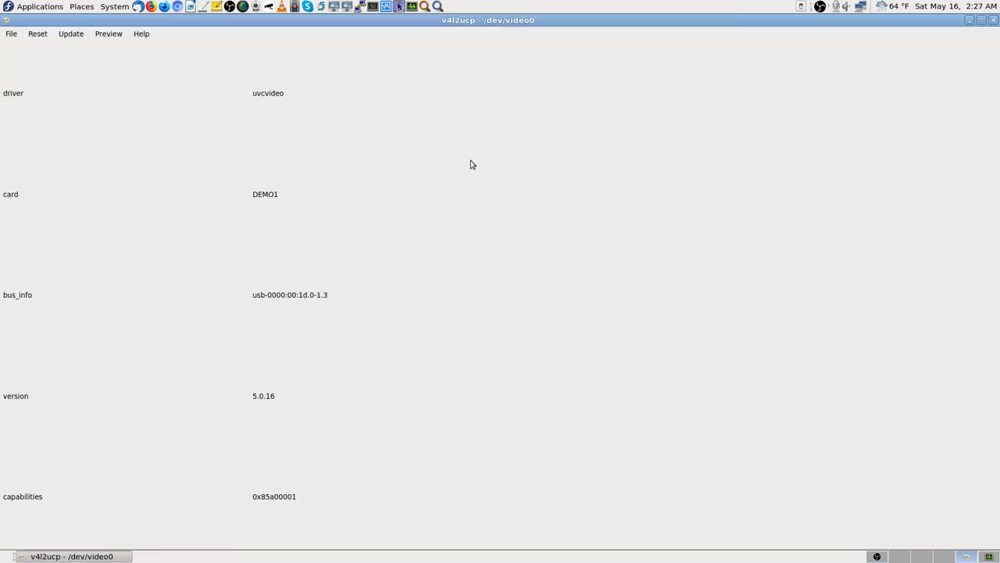
pyautogui.click(981, 20)
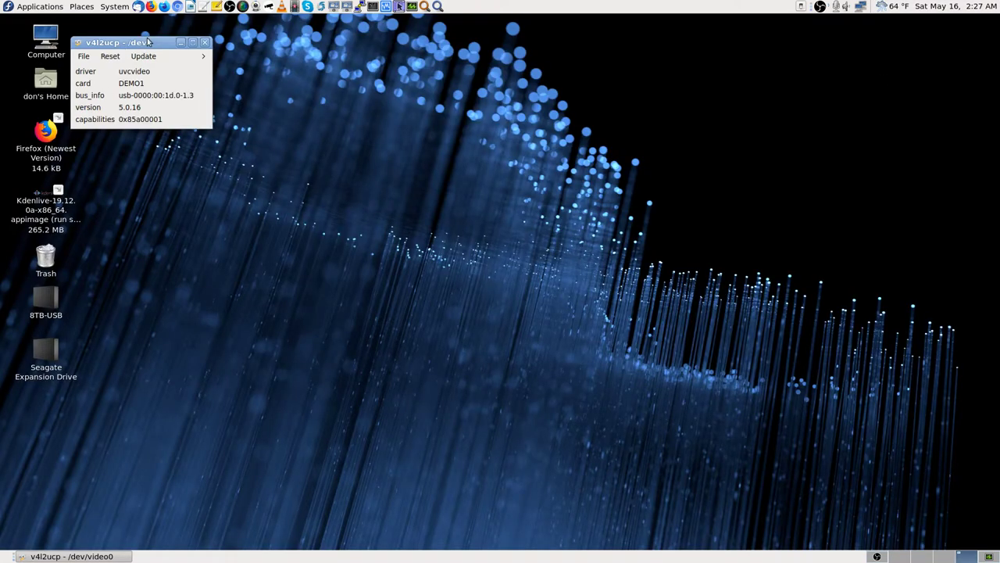
pyautogui.moveTo(146, 42); pyautogui.dragTo(478, 195)
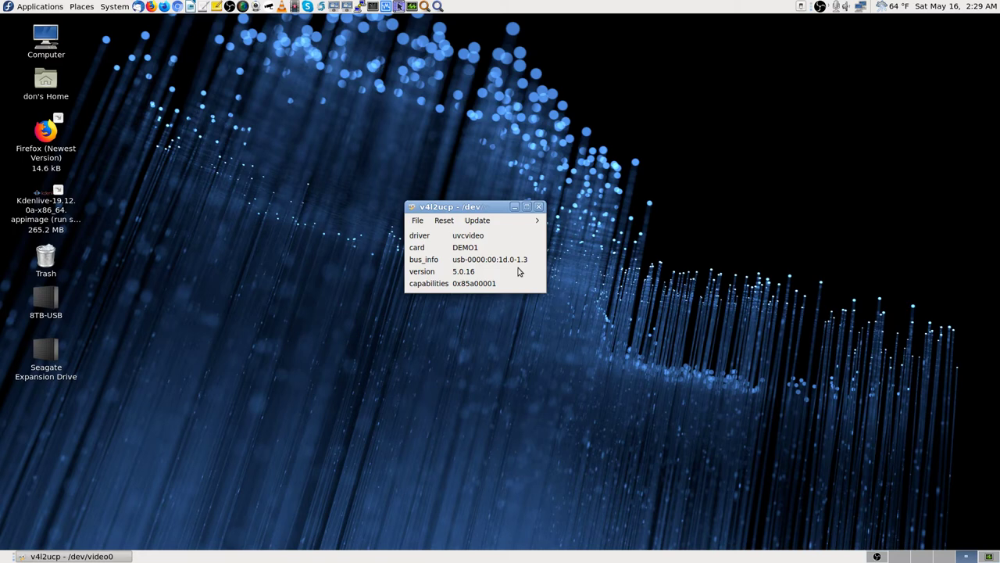
pyautogui.click(538, 206)
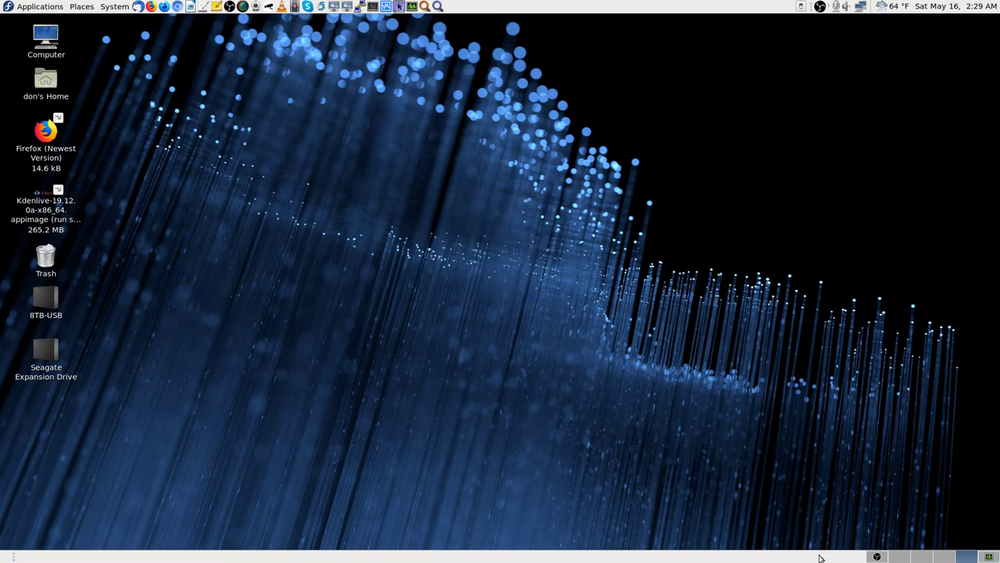
# Step: Return to the OBS workspace and switch the recording to the USB 4K Cam scene
pyautogui.click(876, 556)
pyautogui.scroll(-1, 90, 484)
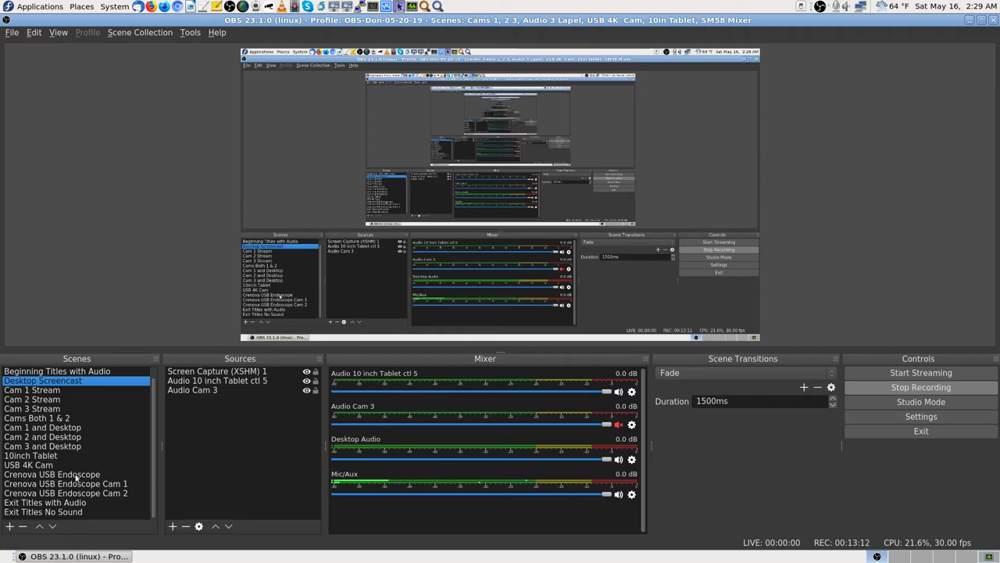
pyautogui.click(31, 465)
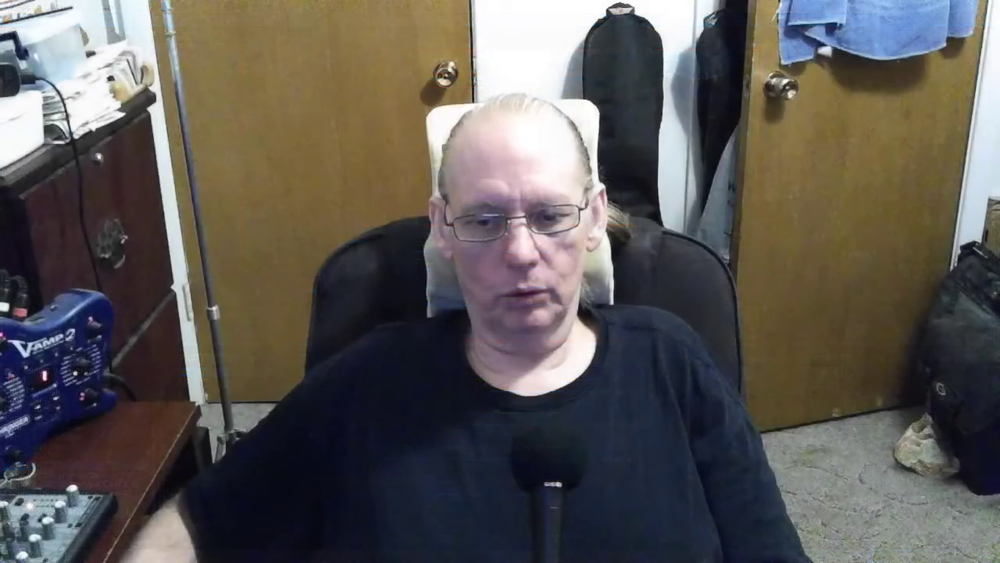